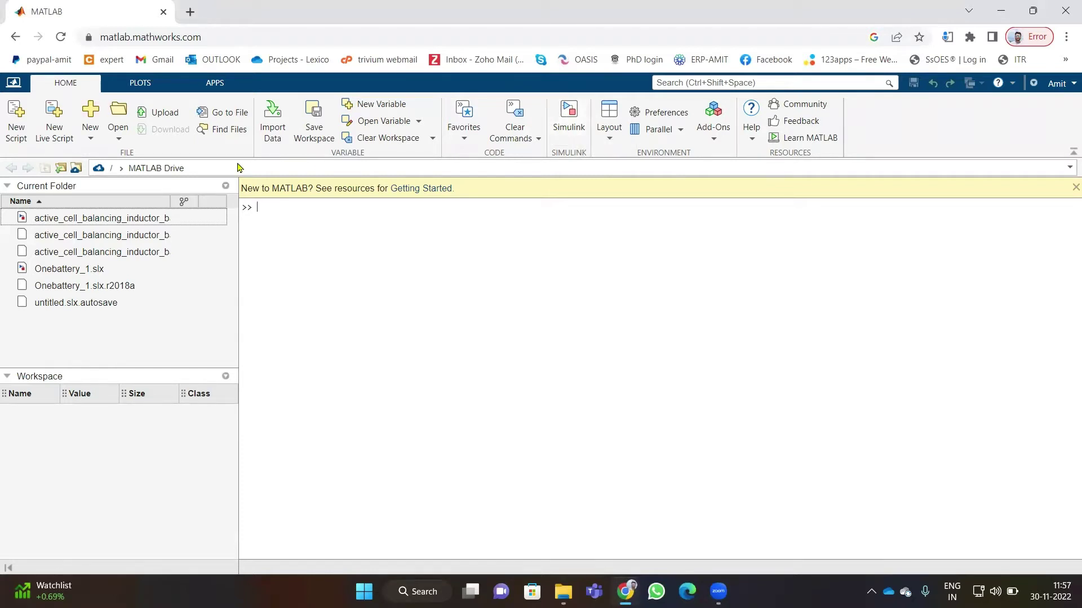
# Step: Choose New > Simulink Model on the Home tab to reach the Simulink Start Page
pyautogui.click(88, 141)
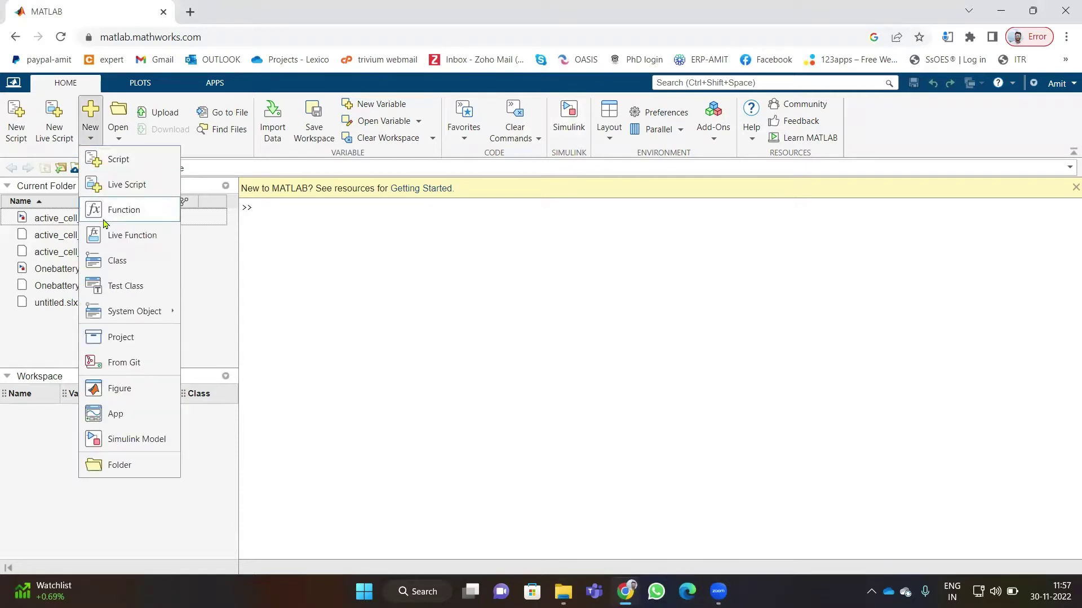
pyautogui.click(122, 445)
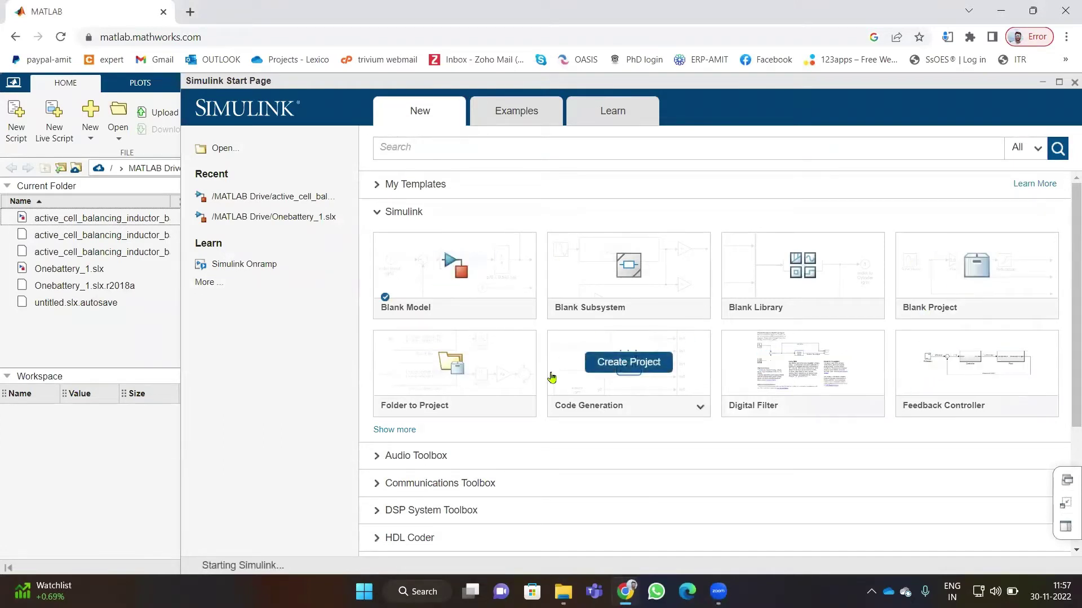
# Step: Create a model from the Blank Model template and maximize the untitled editor window
pyautogui.click(475, 268)
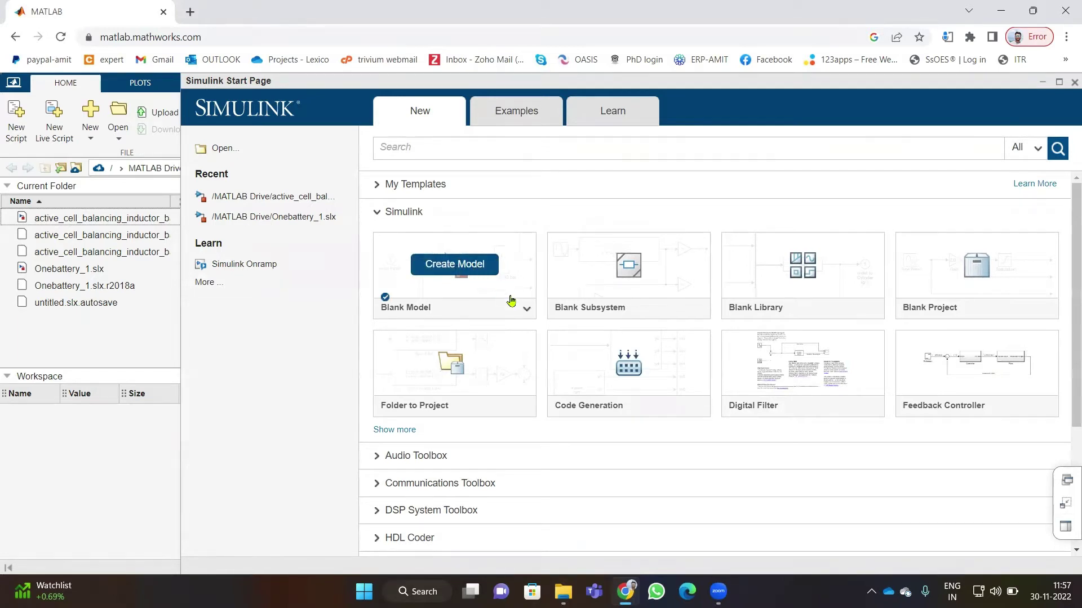
pyautogui.click(475, 267)
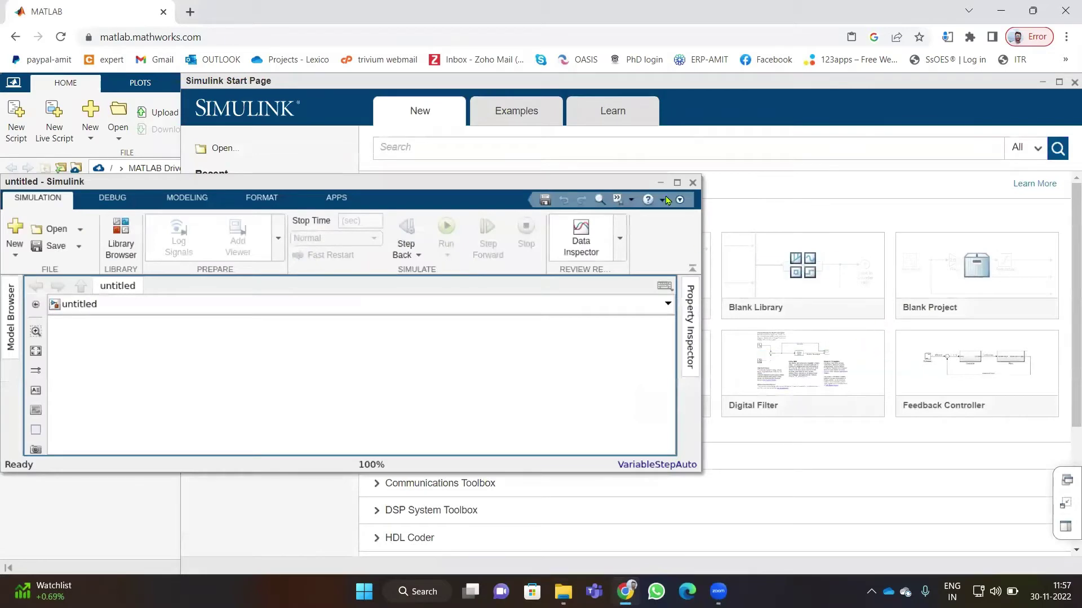
pyautogui.click(677, 182)
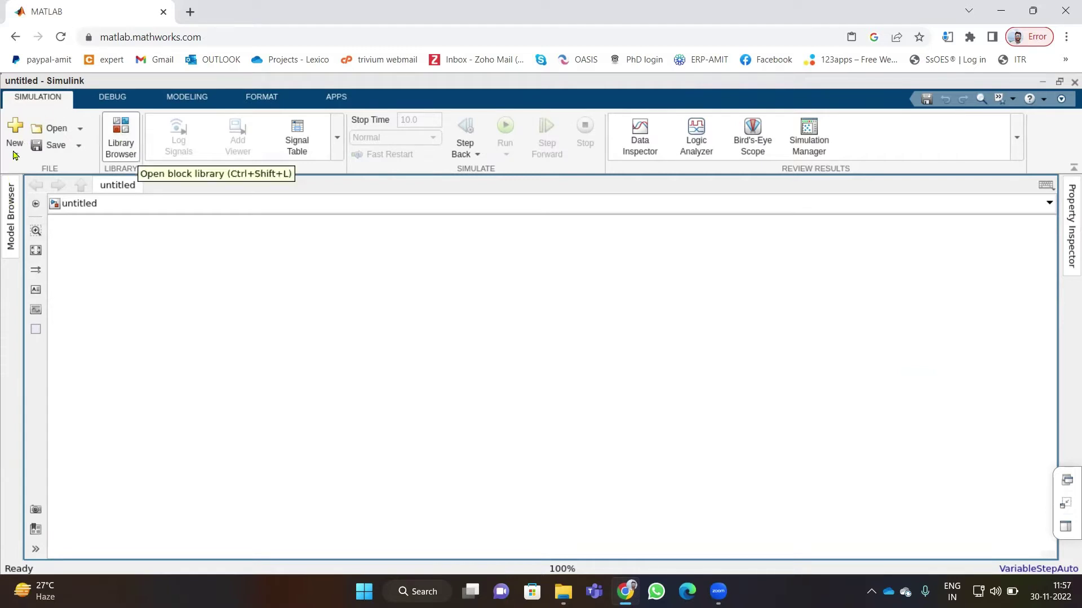
pyautogui.click(79, 133)
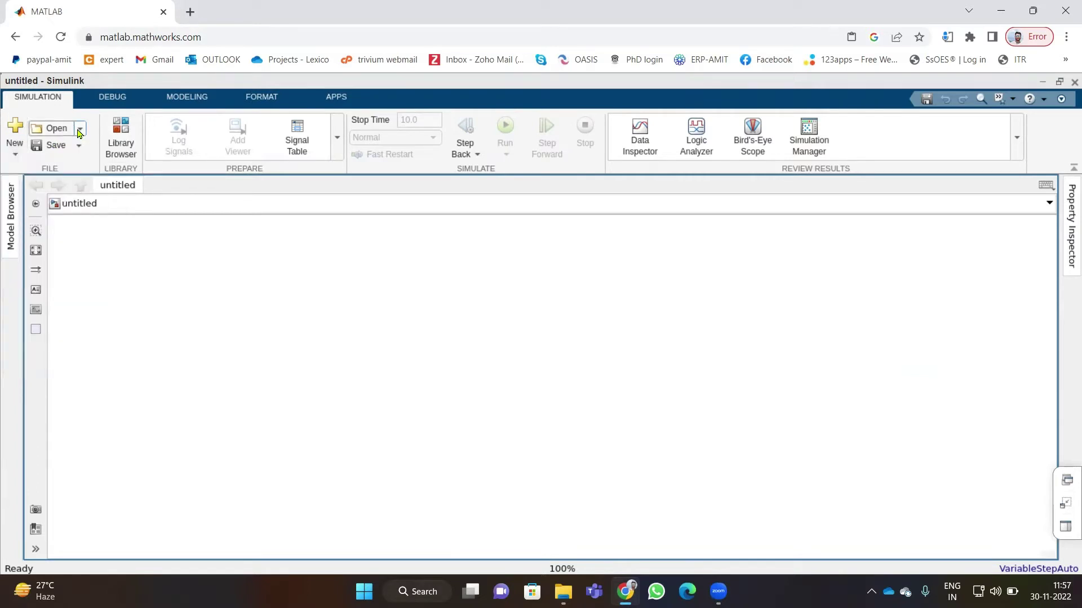
pyautogui.click(79, 132)
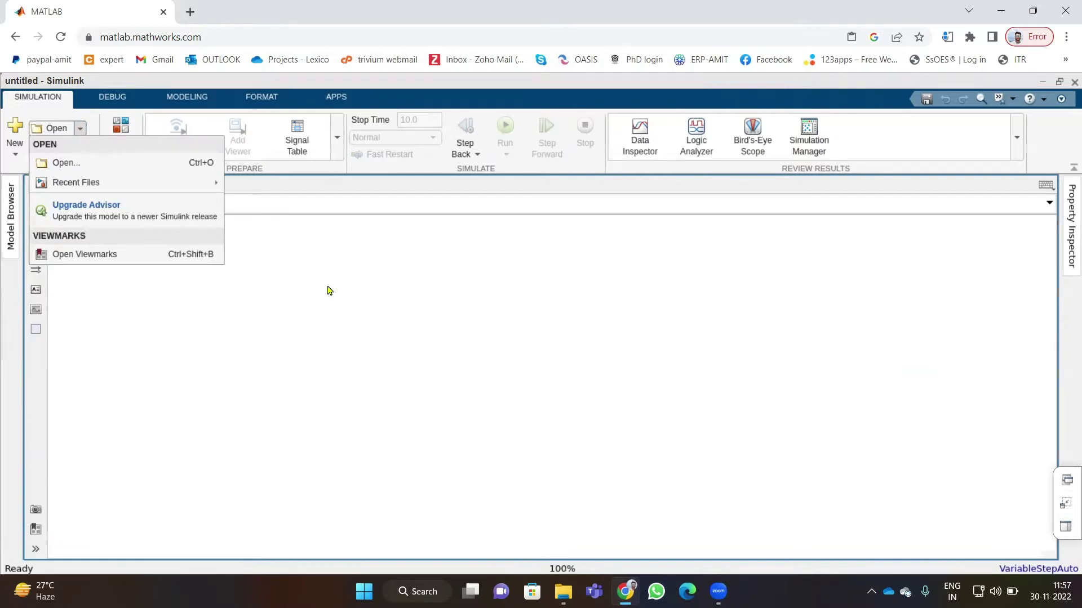
pyautogui.press('Down')
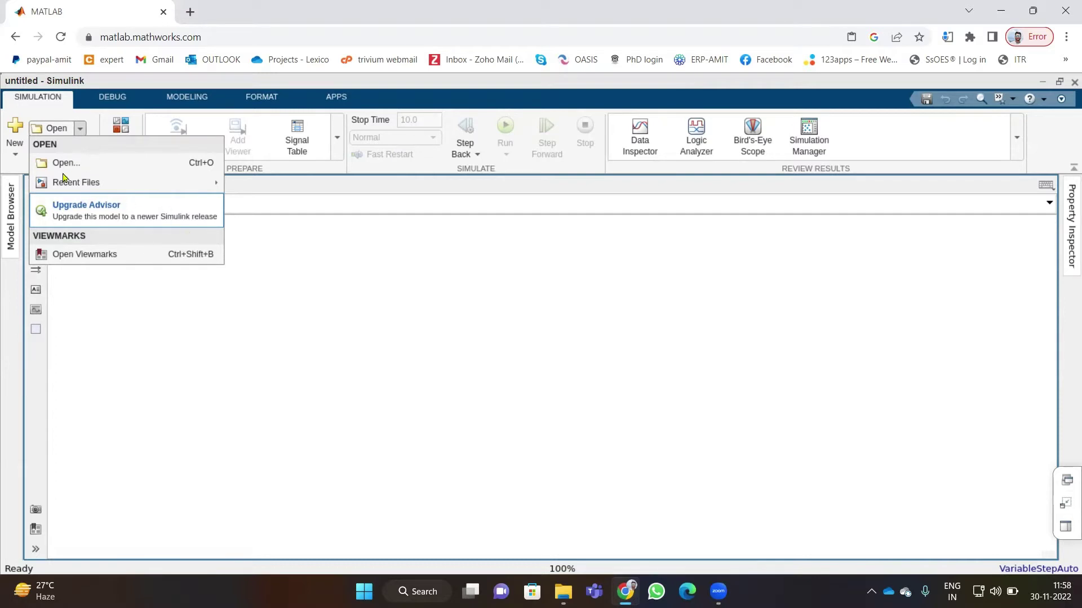
pyautogui.press('Down')
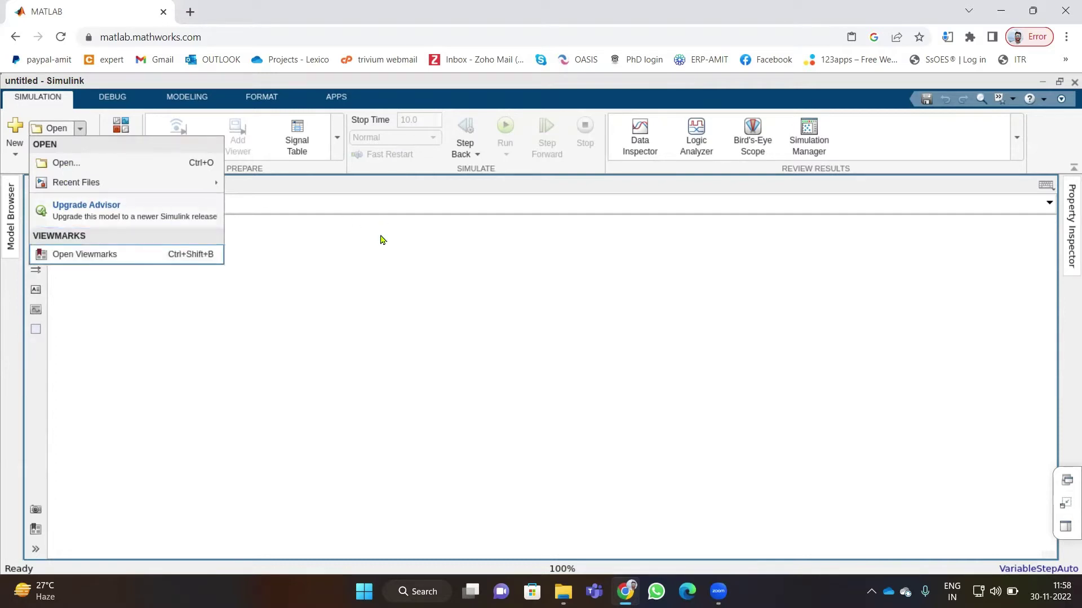
pyautogui.press('Down')
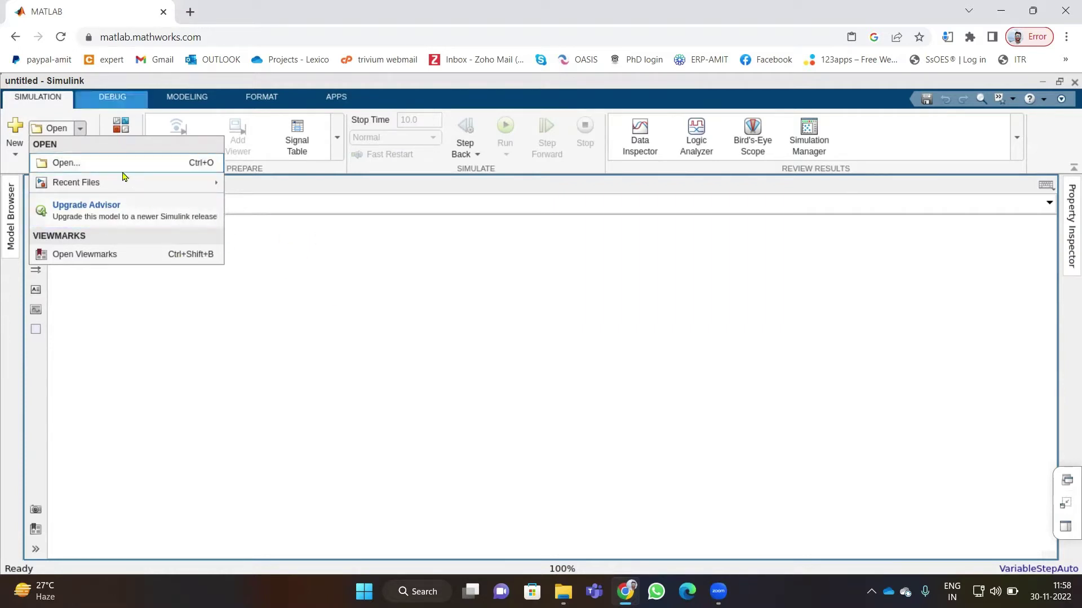
pyautogui.click(125, 132)
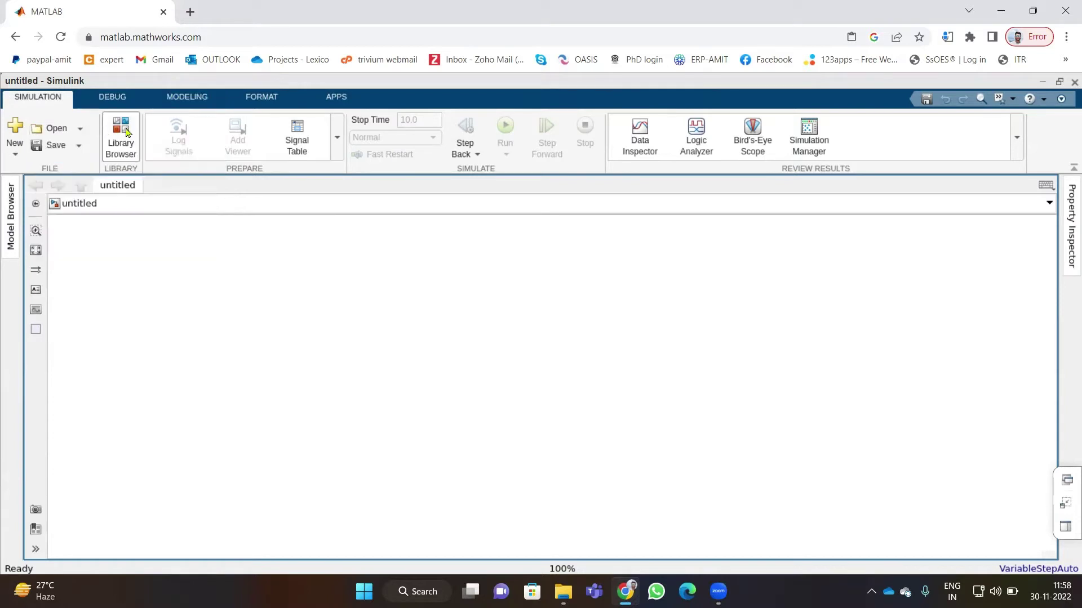
# Step: Open the Library Browser and list Simulink's Commonly Used Blocks beside the untitled model
pyautogui.click(126, 133)
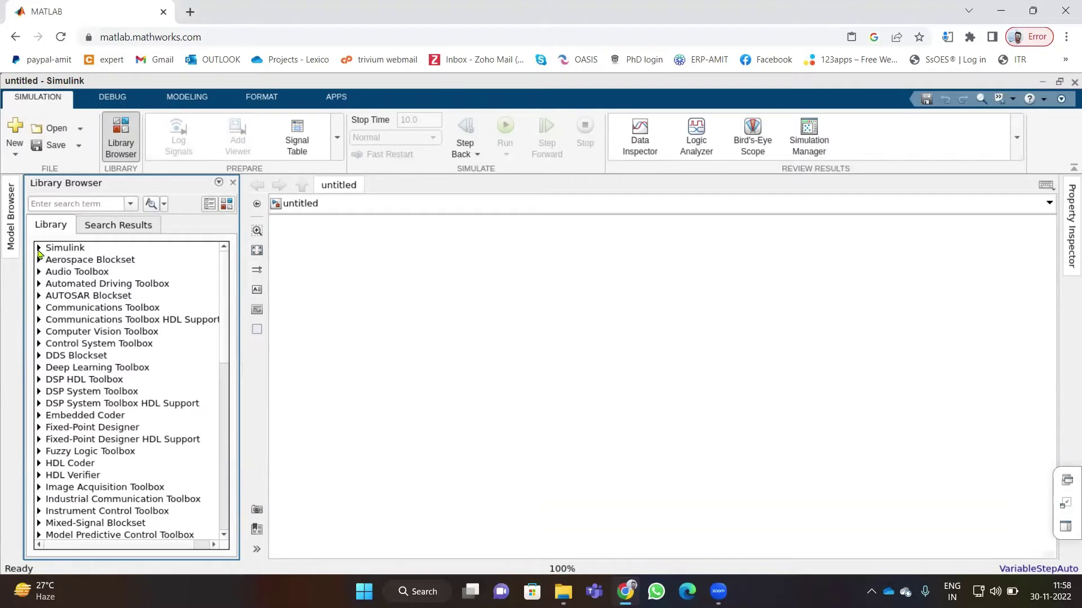
pyautogui.click(39, 248)
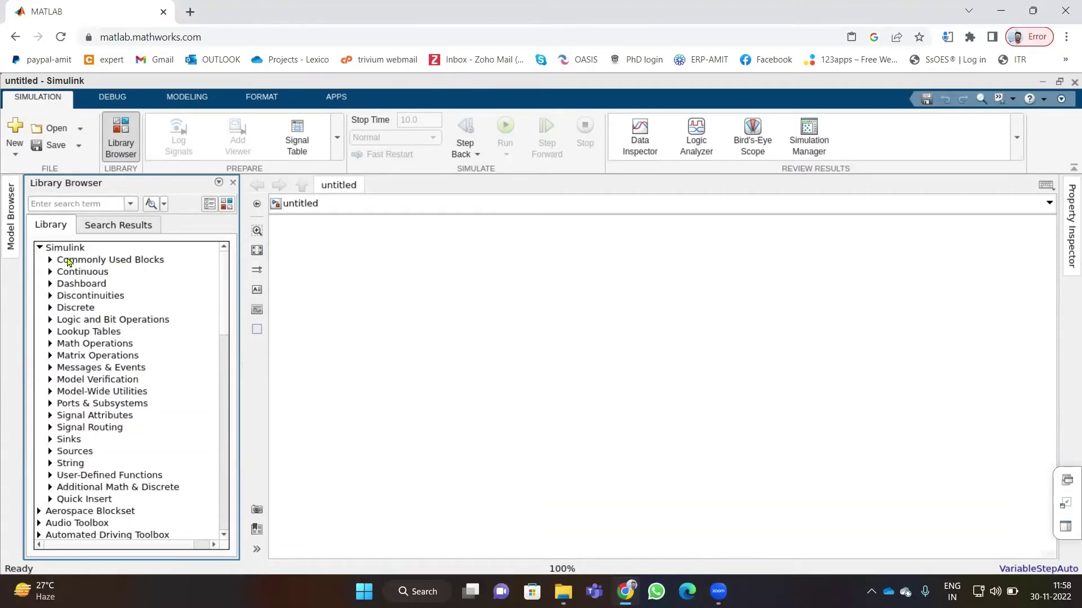
pyautogui.click(141, 262)
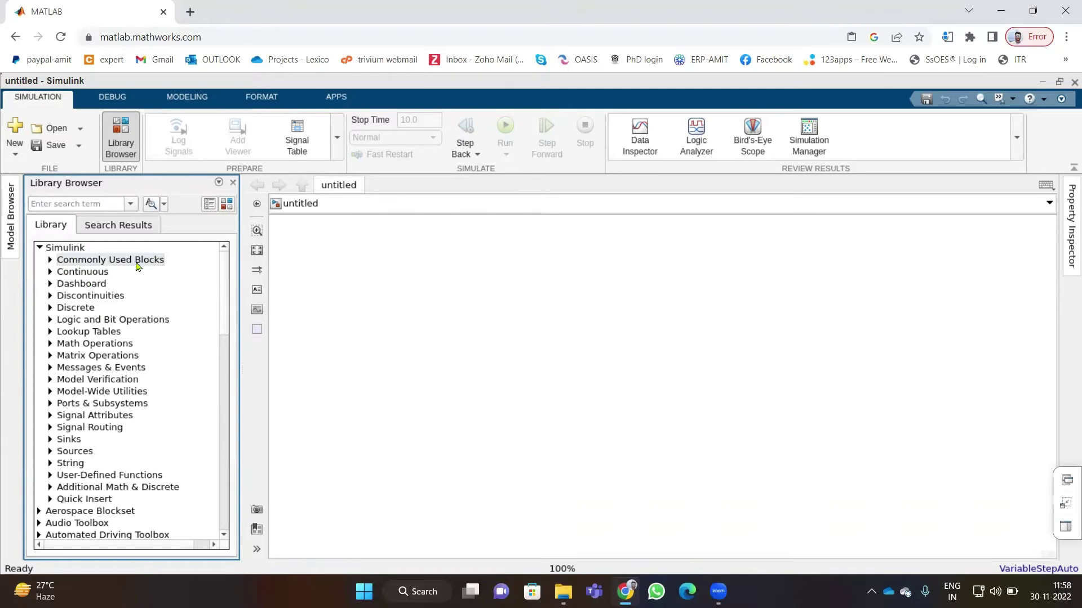
pyautogui.click(56, 263)
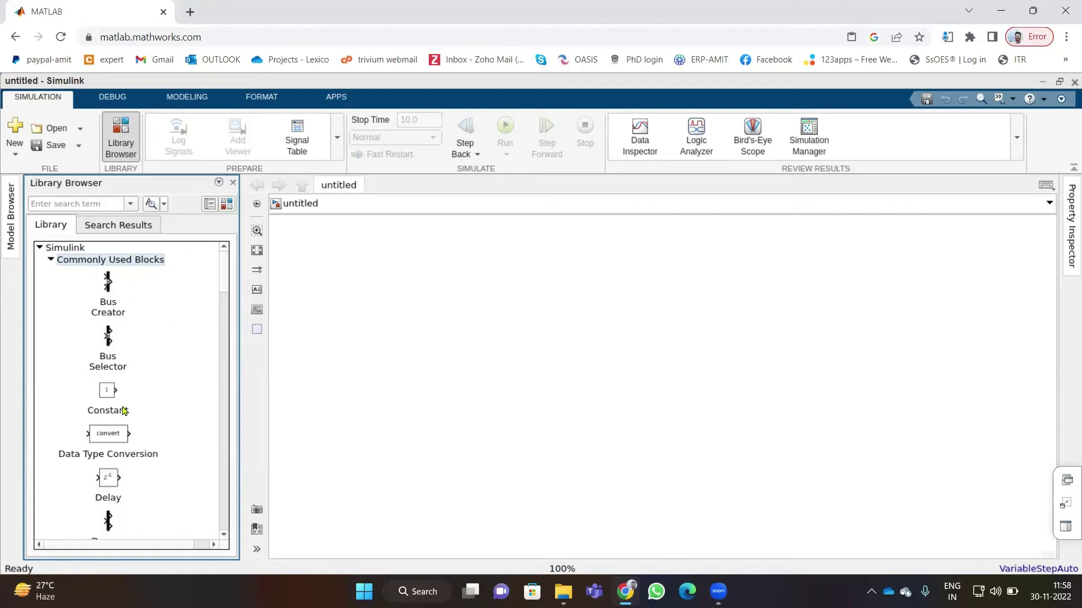
pyautogui.scroll(-1, 123, 410)
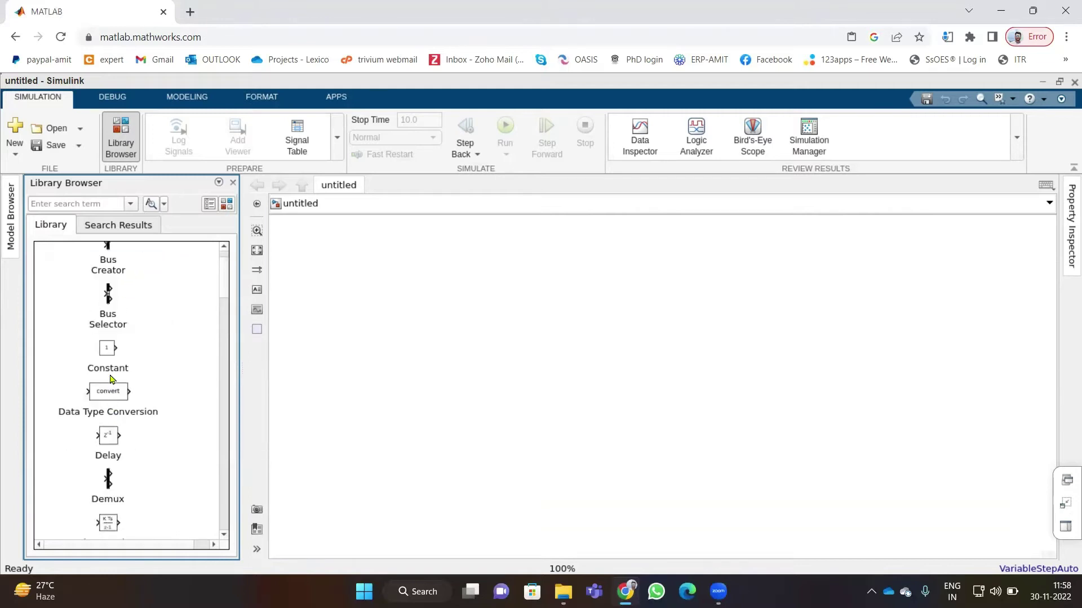
pyautogui.scroll(1, 124, 270)
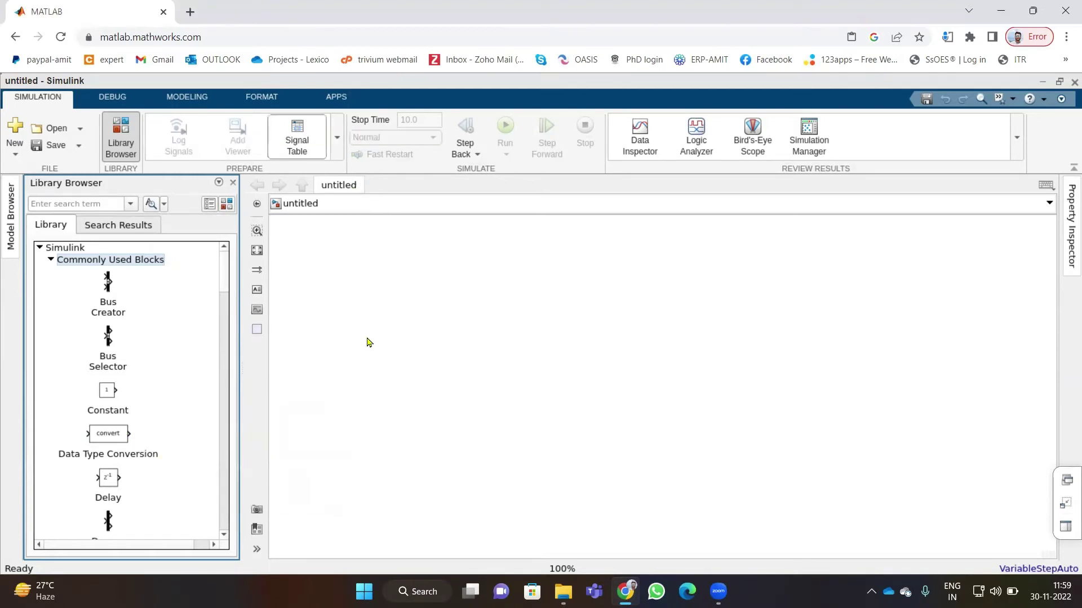
pyautogui.click(338, 138)
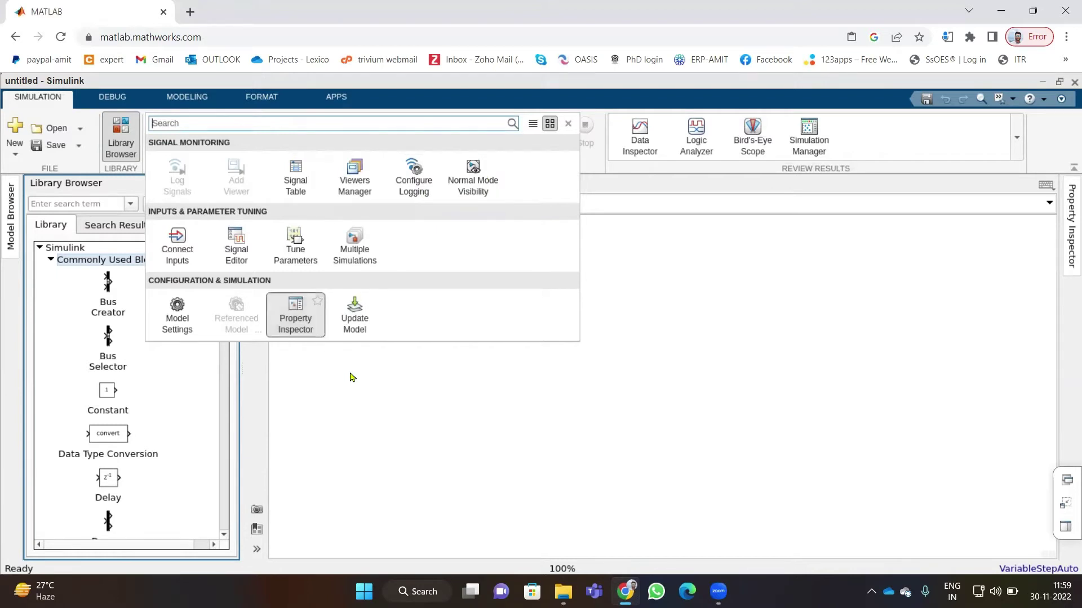
pyautogui.click(568, 128)
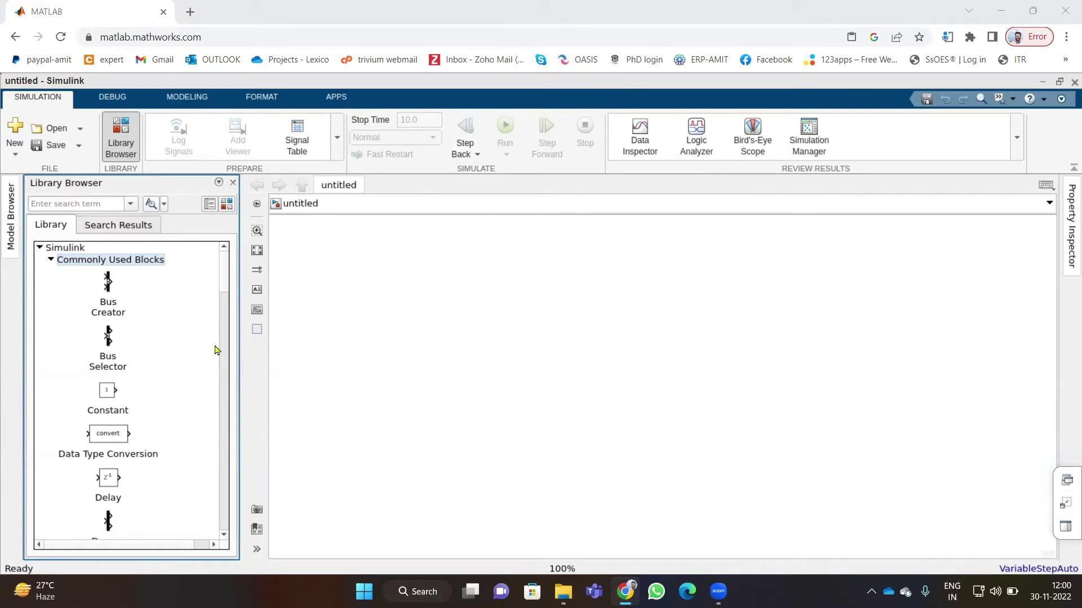
# Step: Place a Bus Creator from Commonly Used Blocks on the canvas and glance at the Run options
pyautogui.click(106, 291)
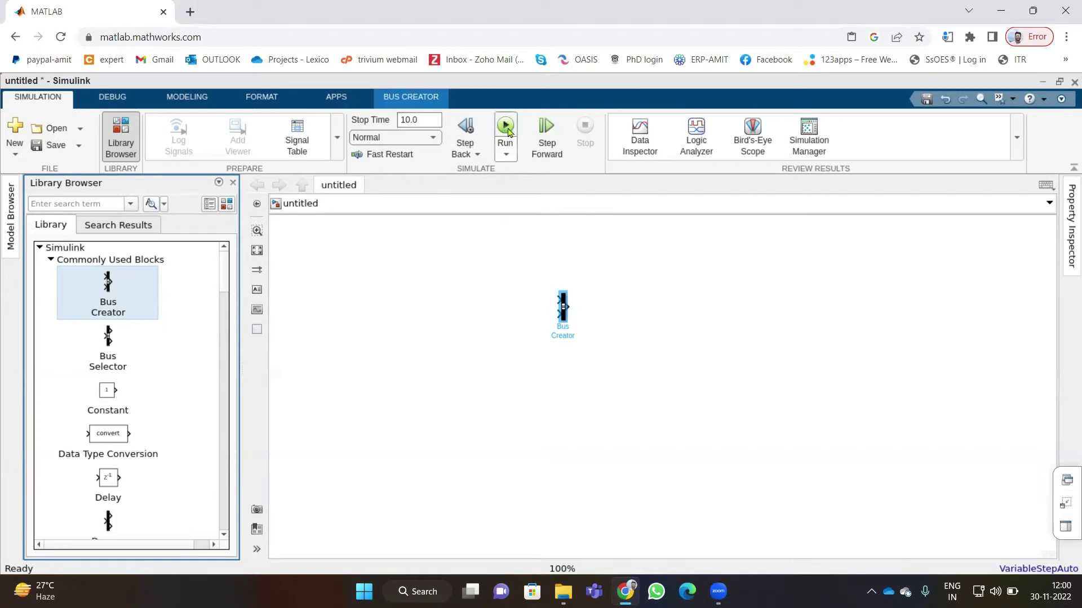
pyautogui.click(505, 156)
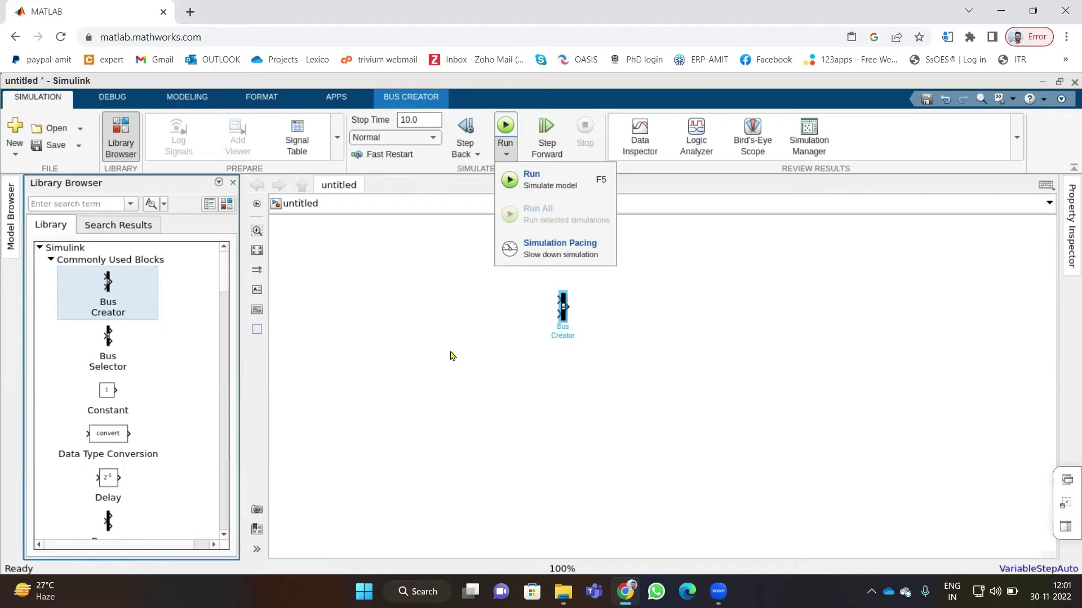
pyautogui.click(653, 144)
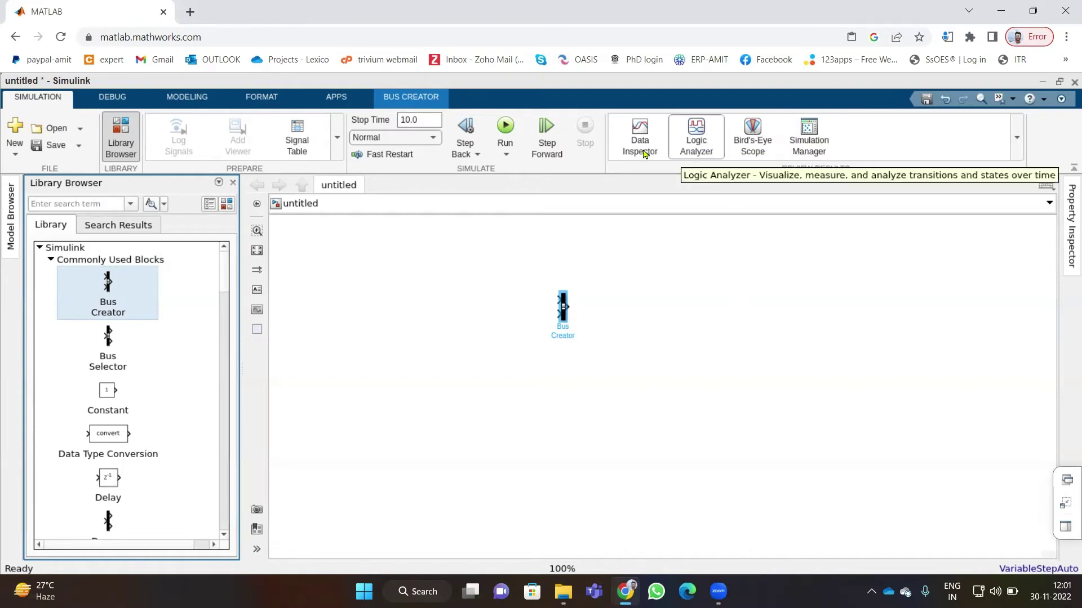
# Step: Switch from the DEBUG tab to the MODELING tab for the Solver configuration settings
pyautogui.click(116, 96)
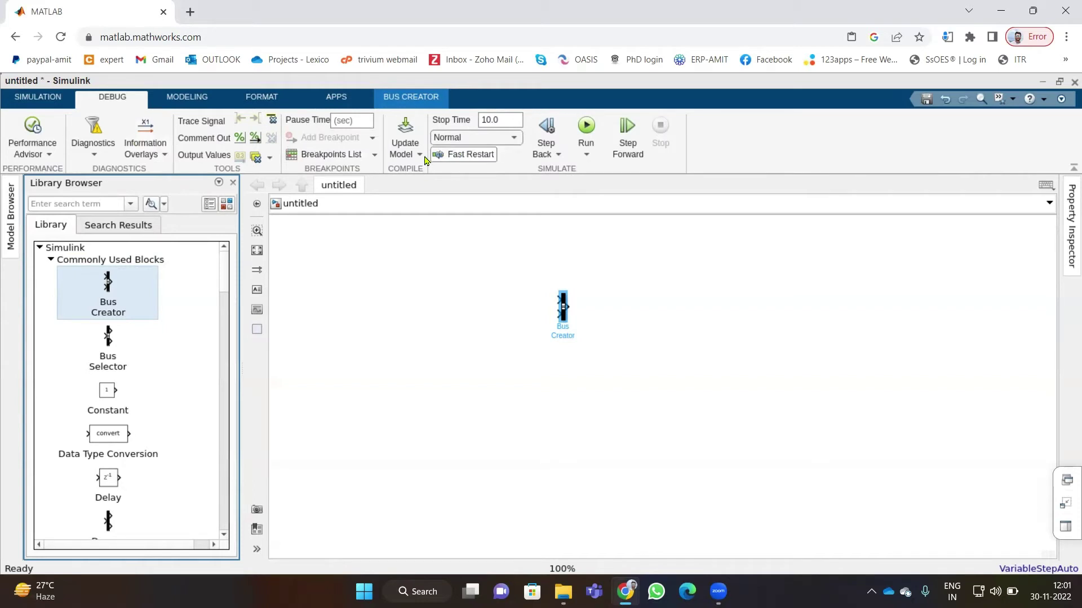
pyautogui.click(198, 96)
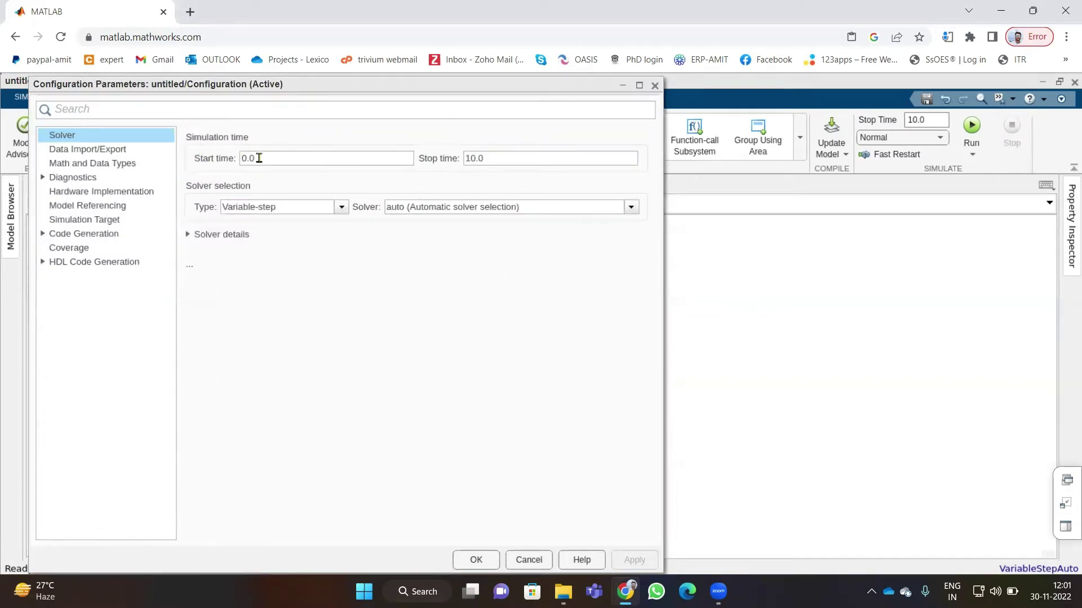
# Step: Check start time 0.0 and stop time 10.0, expand Solver details, and list solver choices
pyautogui.click(292, 158)
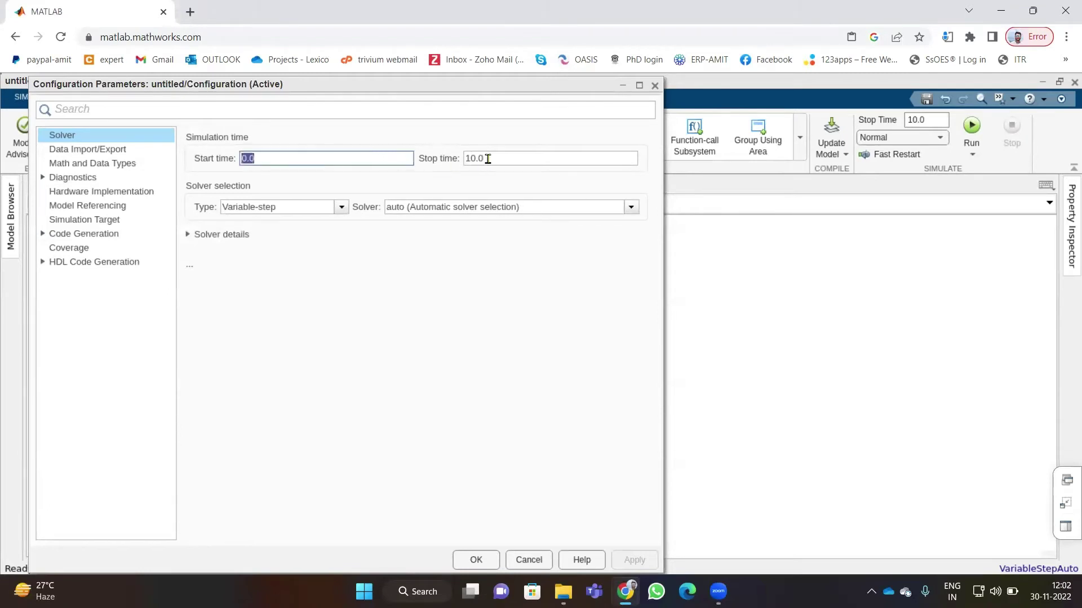
pyautogui.click(484, 157)
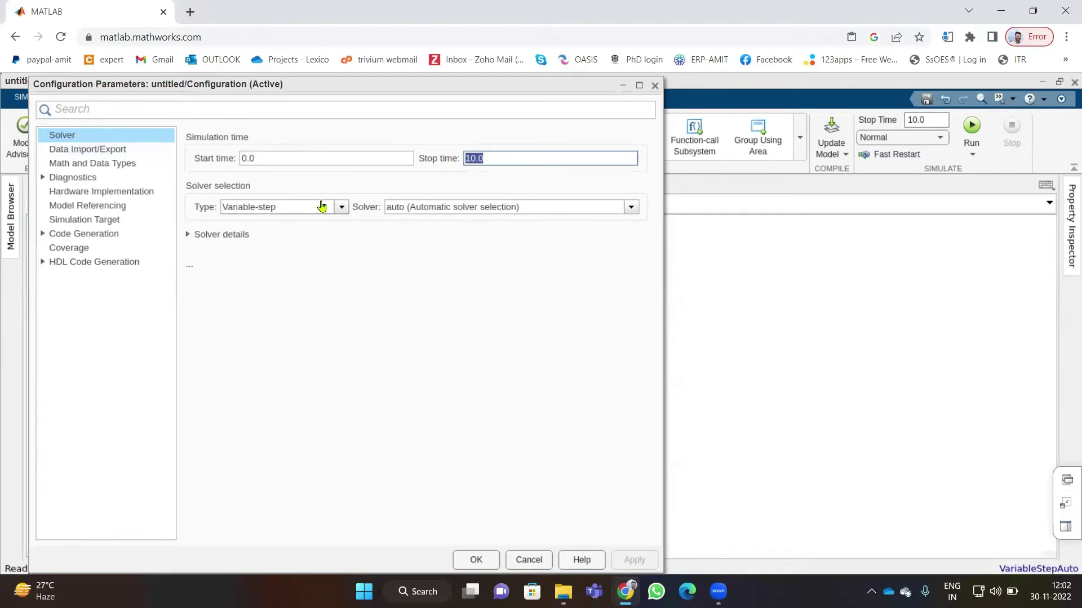
pyautogui.click(237, 241)
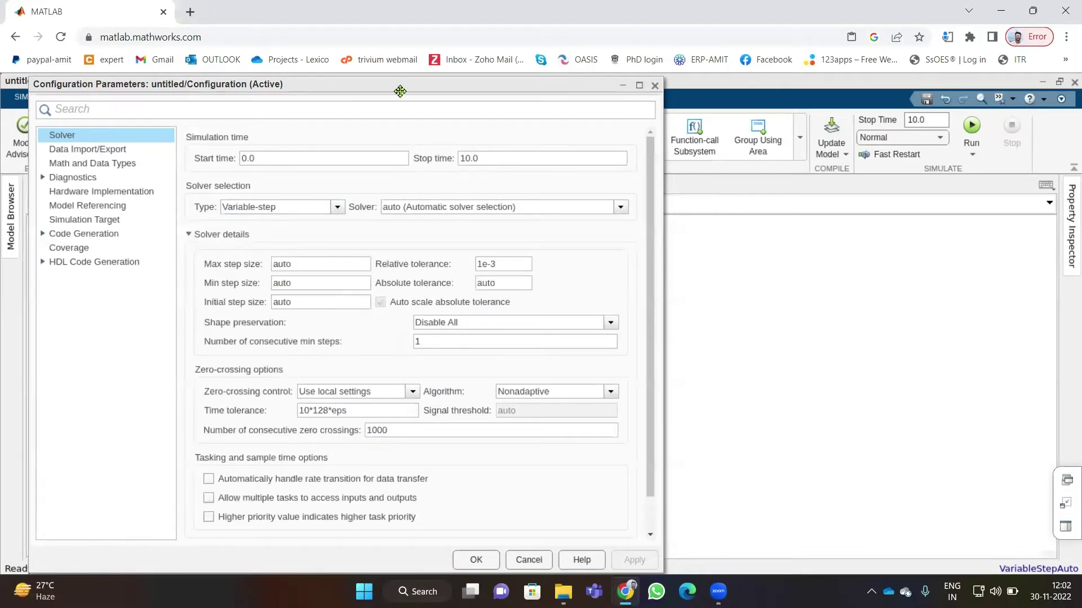
pyautogui.moveTo(400, 92); pyautogui.dragTo(360, 115)
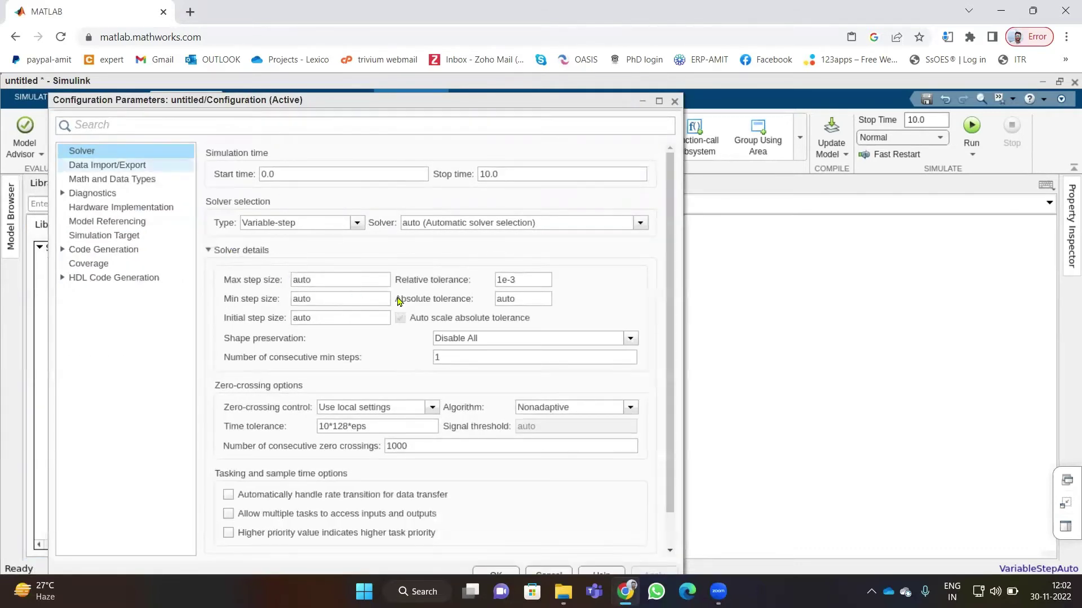
pyautogui.click(642, 224)
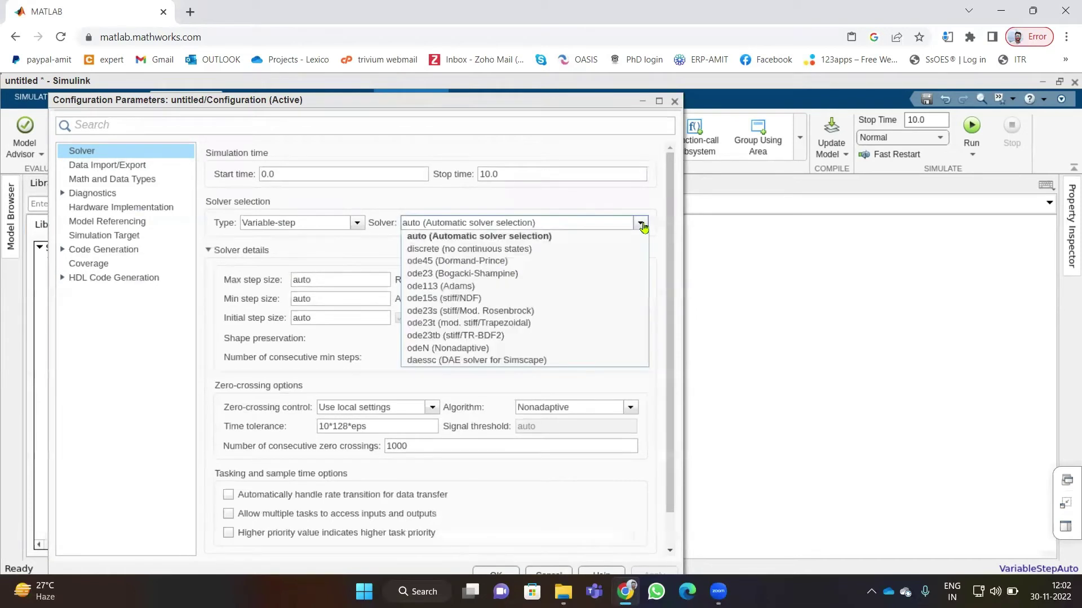
# Step: Keep the solver on auto, view Data Import/Export, then close Configuration Parameters
pyautogui.press('Escape')
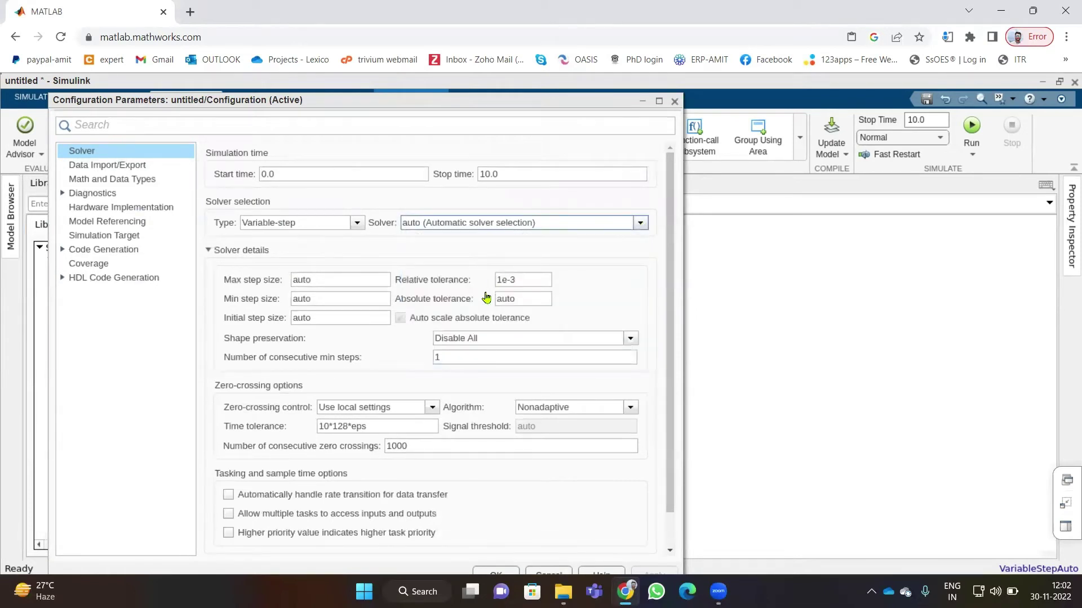
pyautogui.click(642, 224)
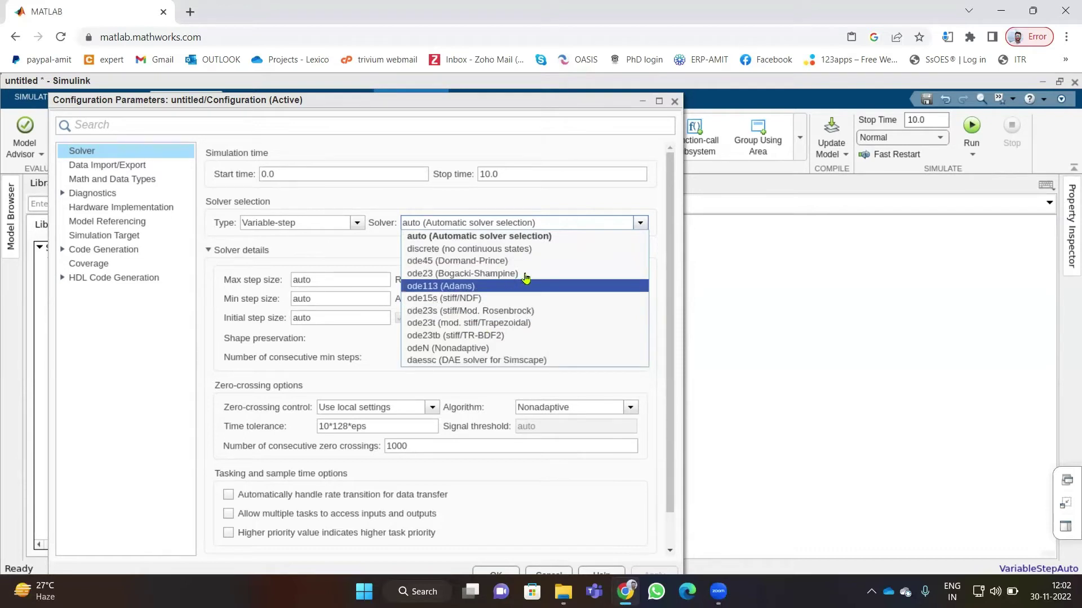
pyautogui.press('Up')
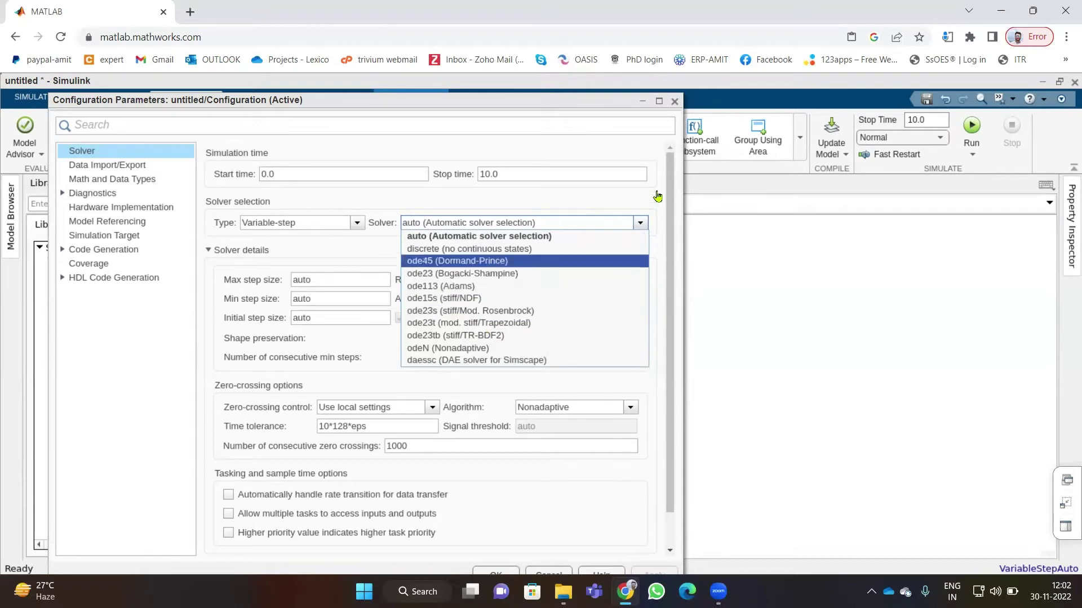
pyautogui.press('Up')
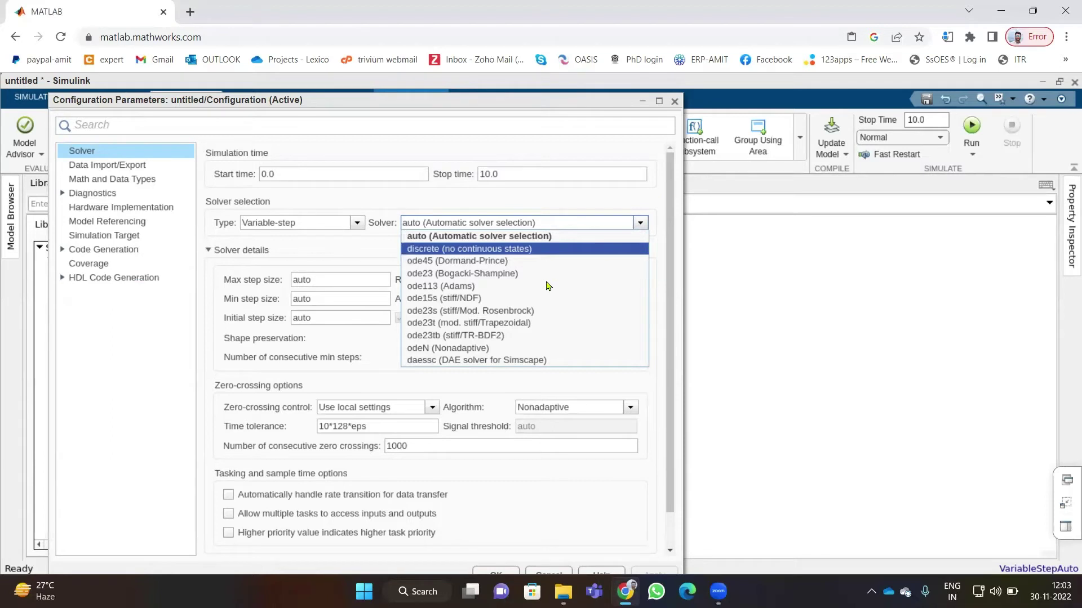
pyautogui.click(645, 197)
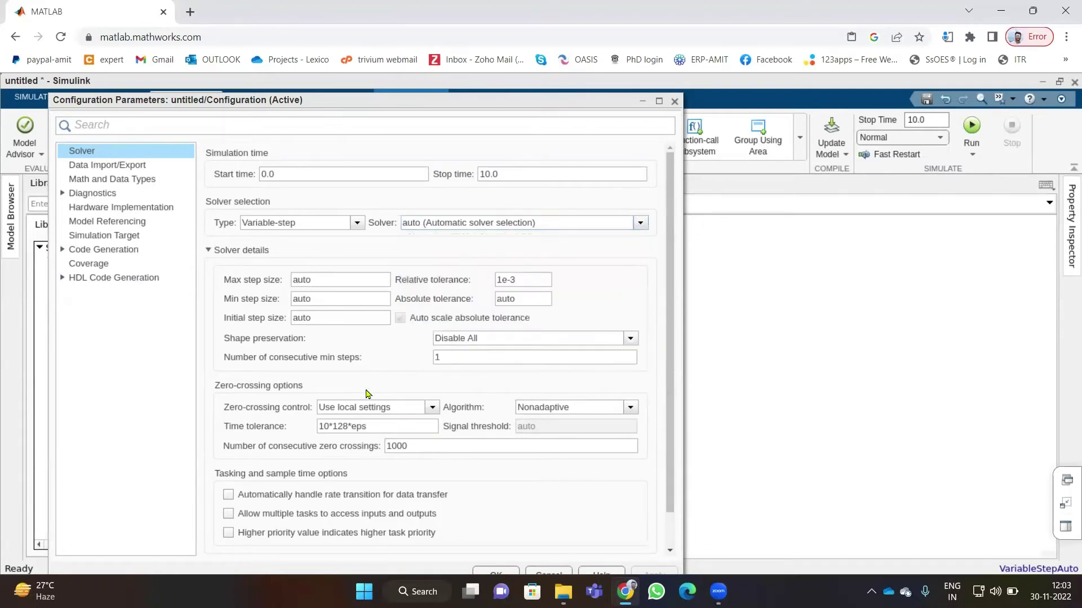
pyautogui.click(103, 166)
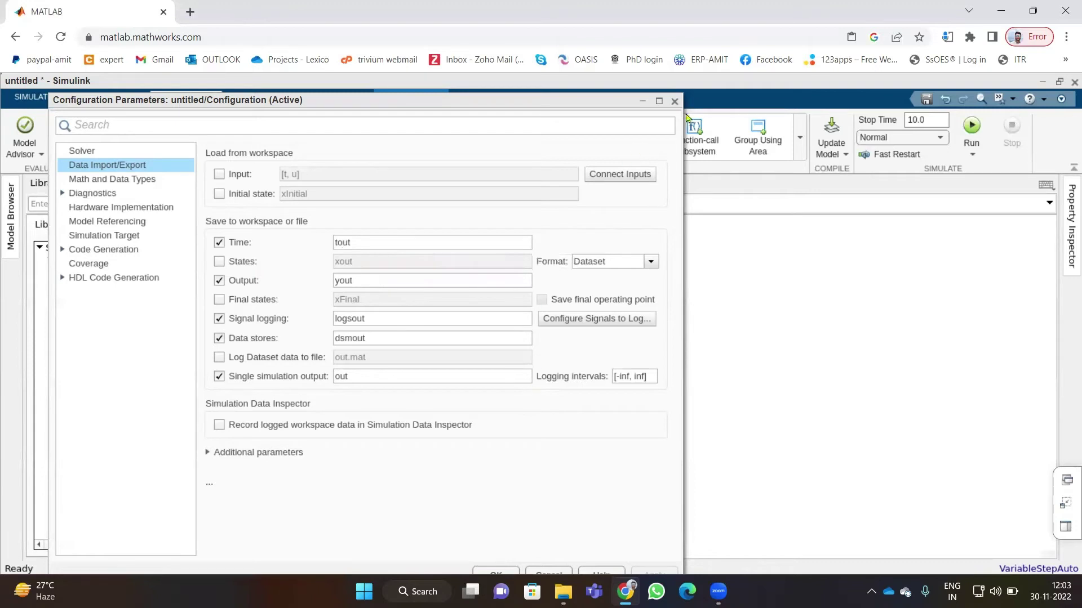
pyautogui.click(674, 101)
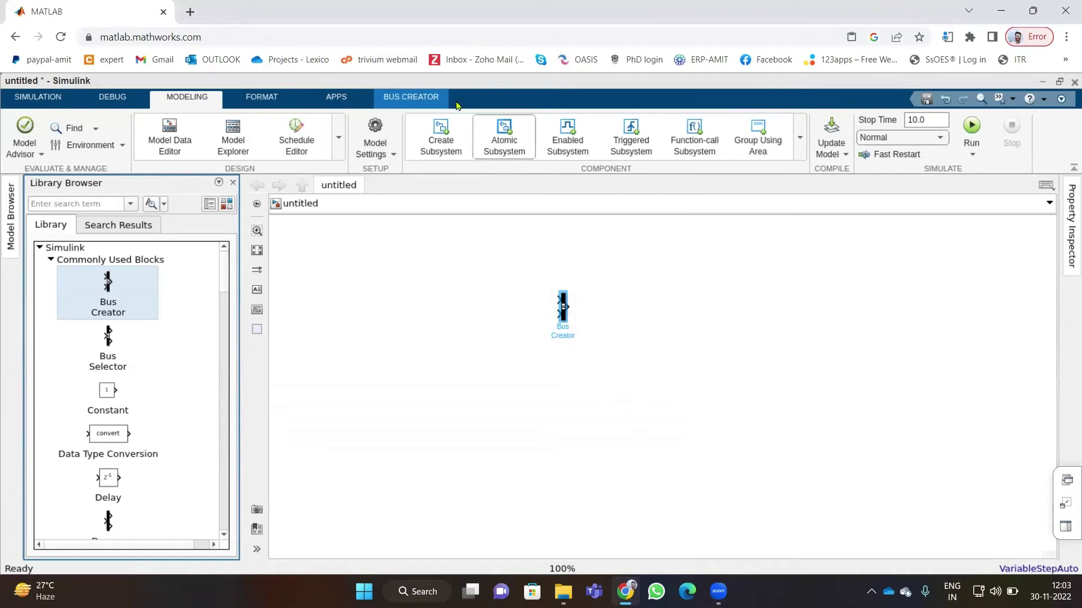
# Step: Place a Constant block at the lower left and a Gain block to its right
pyautogui.click(264, 102)
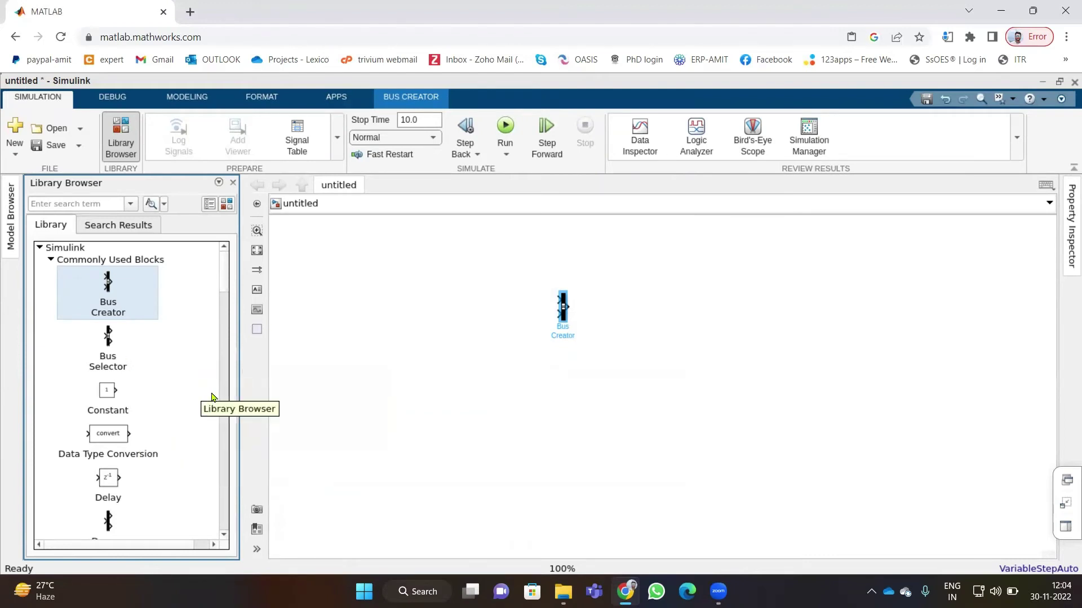
pyautogui.click(108, 392)
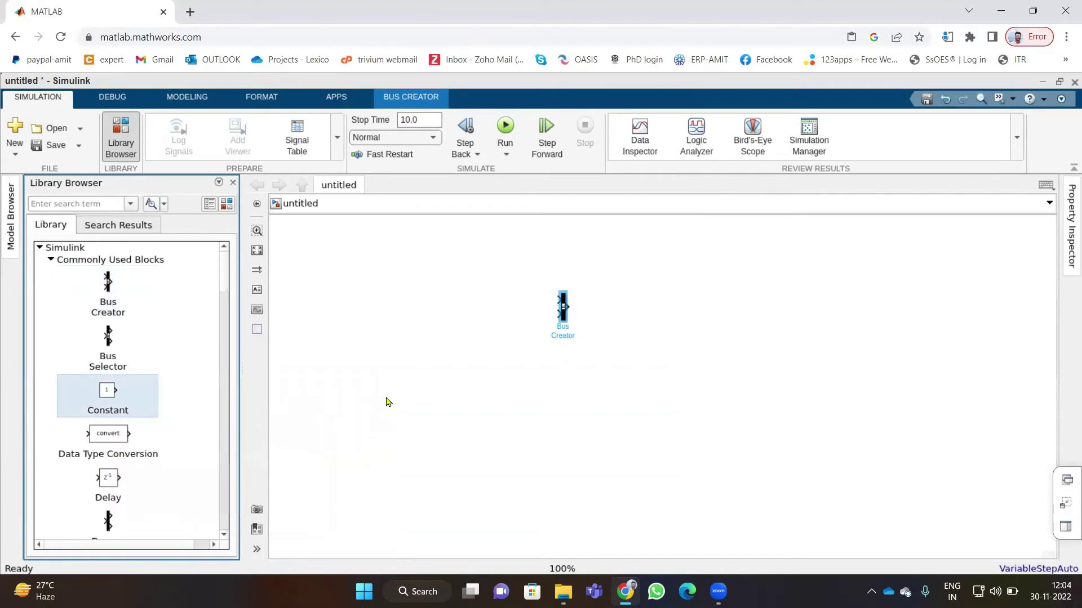
pyautogui.click(387, 402)
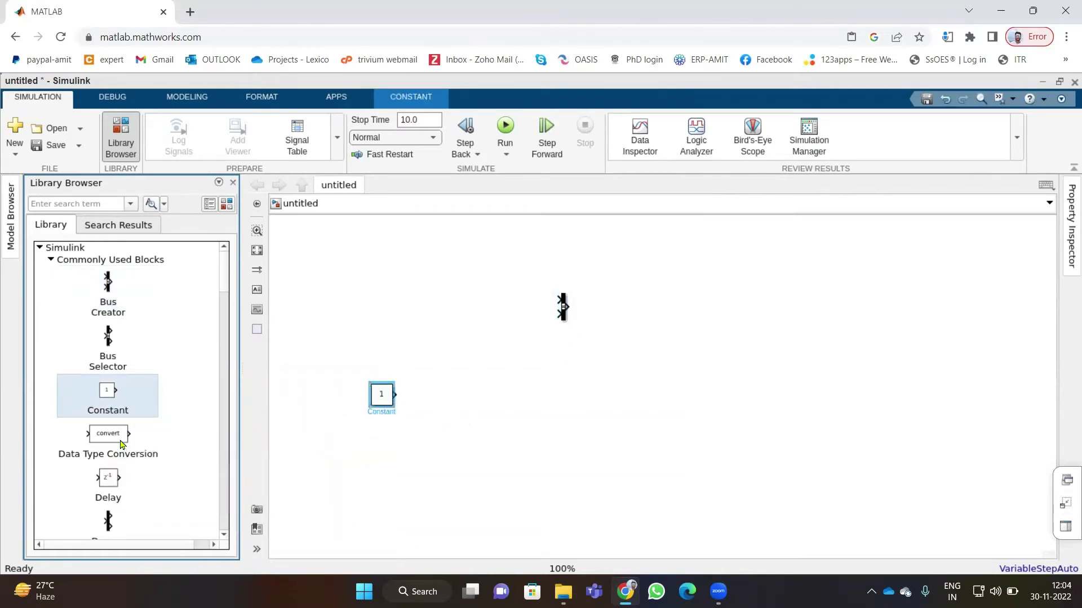
pyautogui.scroll(-10, 228, 316)
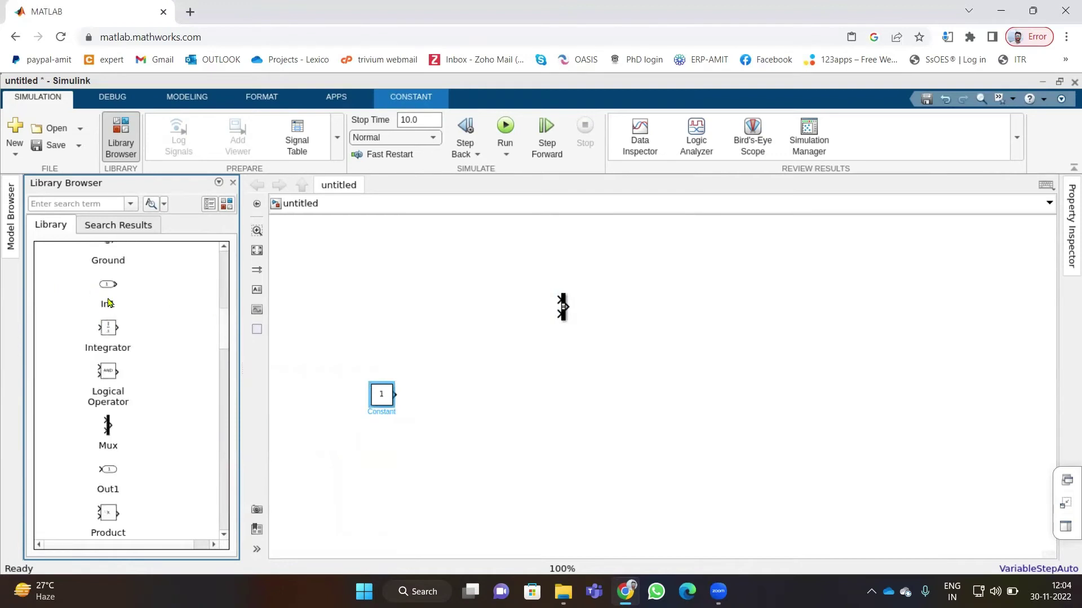
pyautogui.scroll(1, 230, 329)
pyautogui.scroll(5, 226, 318)
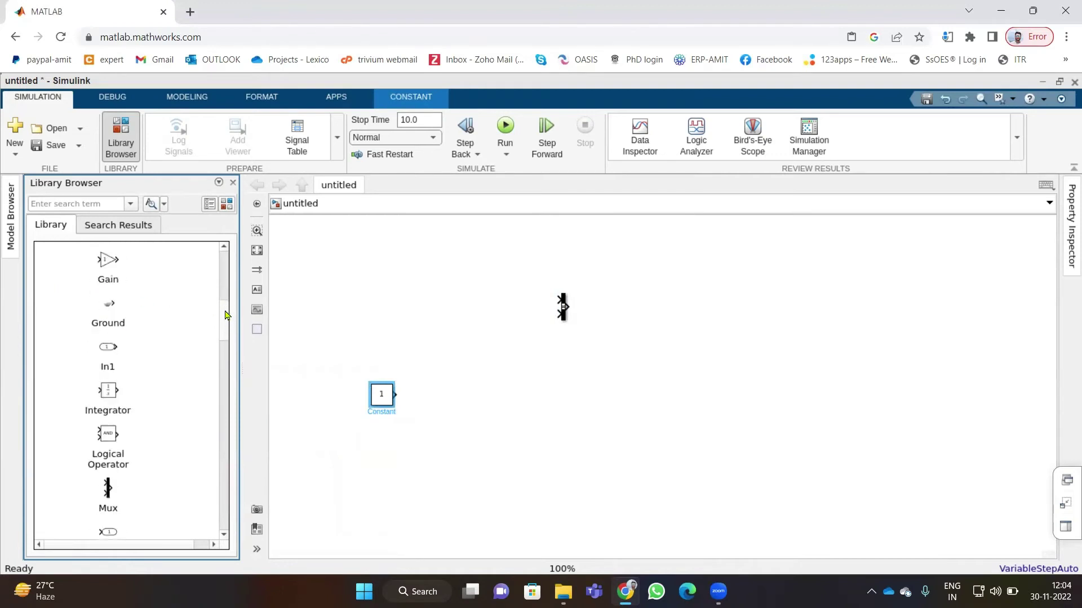
pyautogui.moveTo(122, 325); pyautogui.dragTo(511, 399)
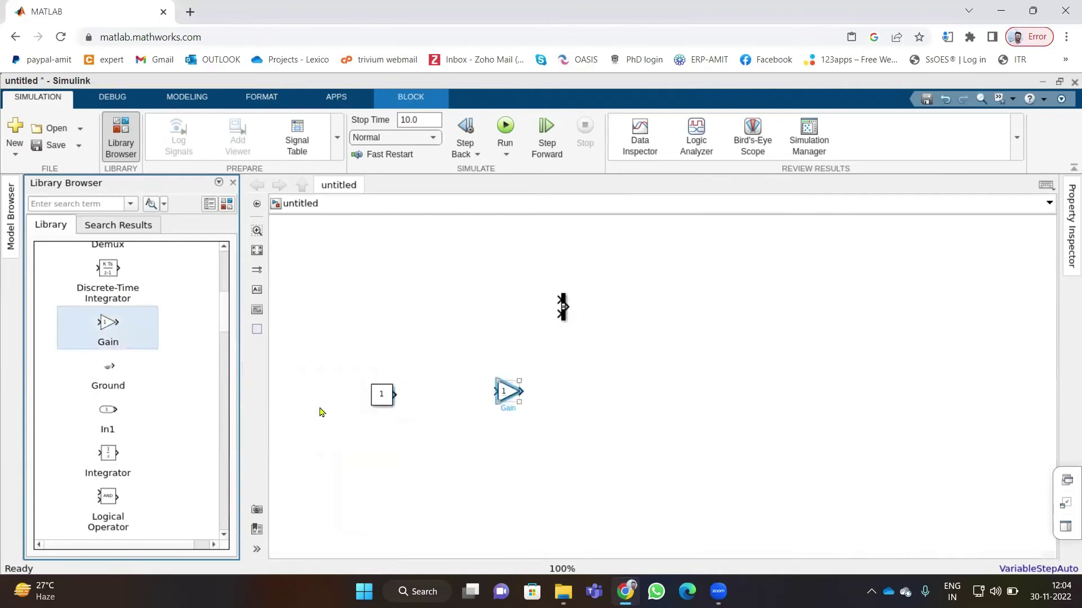
# Step: Add a Product block and a Scope block below the Bus Creator, then clear the selection
pyautogui.scroll(-5, 226, 327)
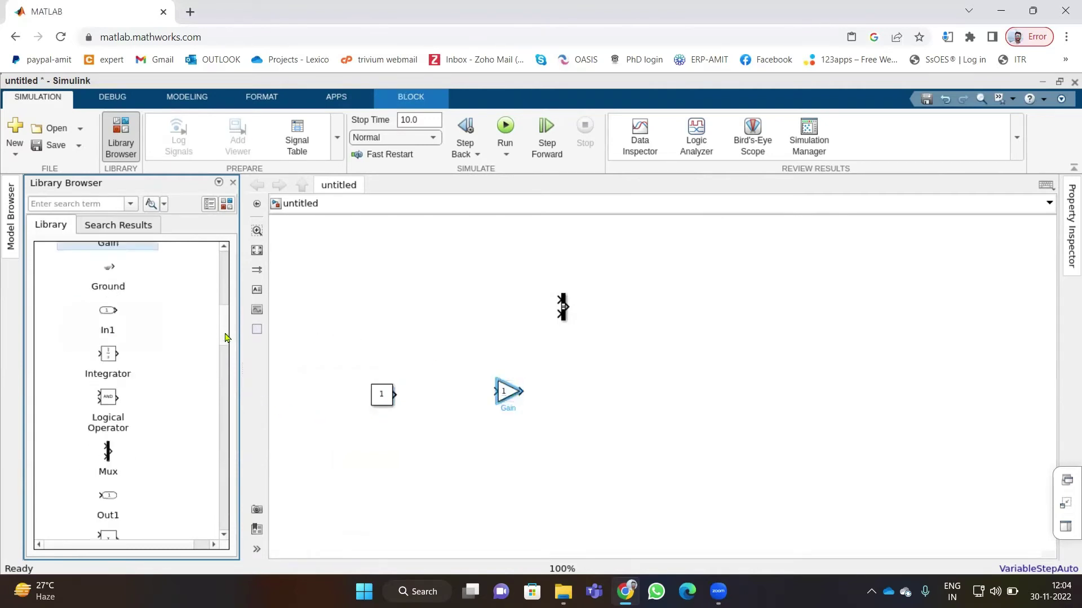
pyautogui.scroll(-5, 225, 337)
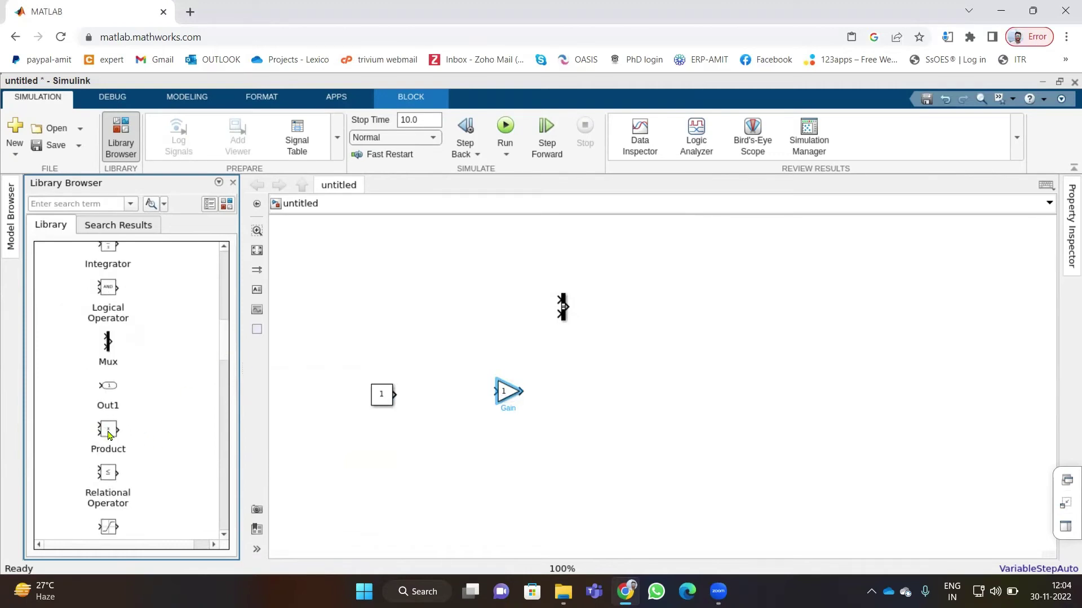
pyautogui.moveTo(108, 433); pyautogui.dragTo(460, 309)
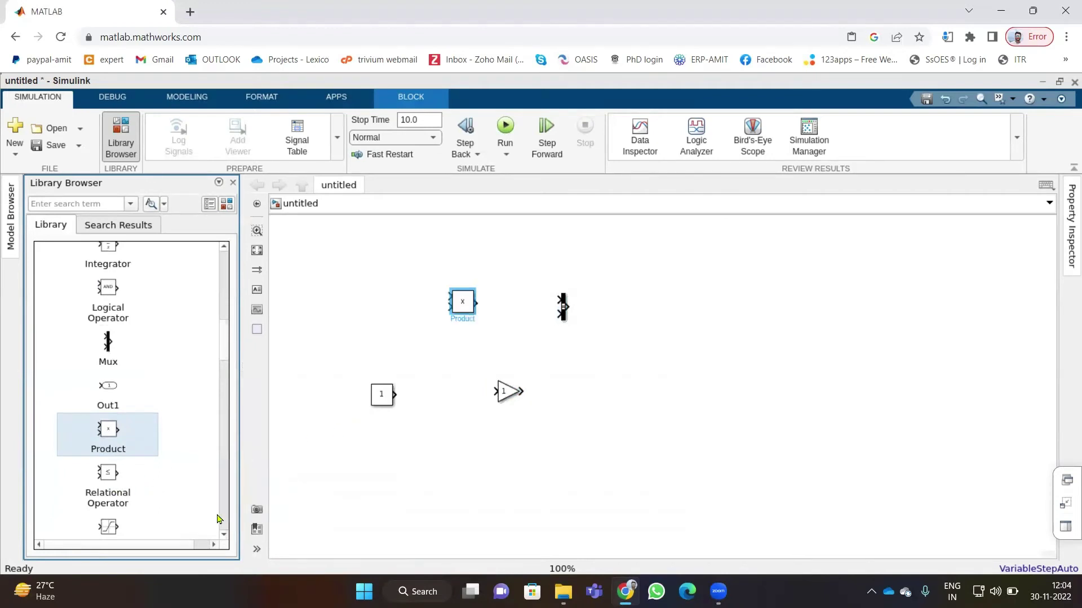
pyautogui.click(223, 536)
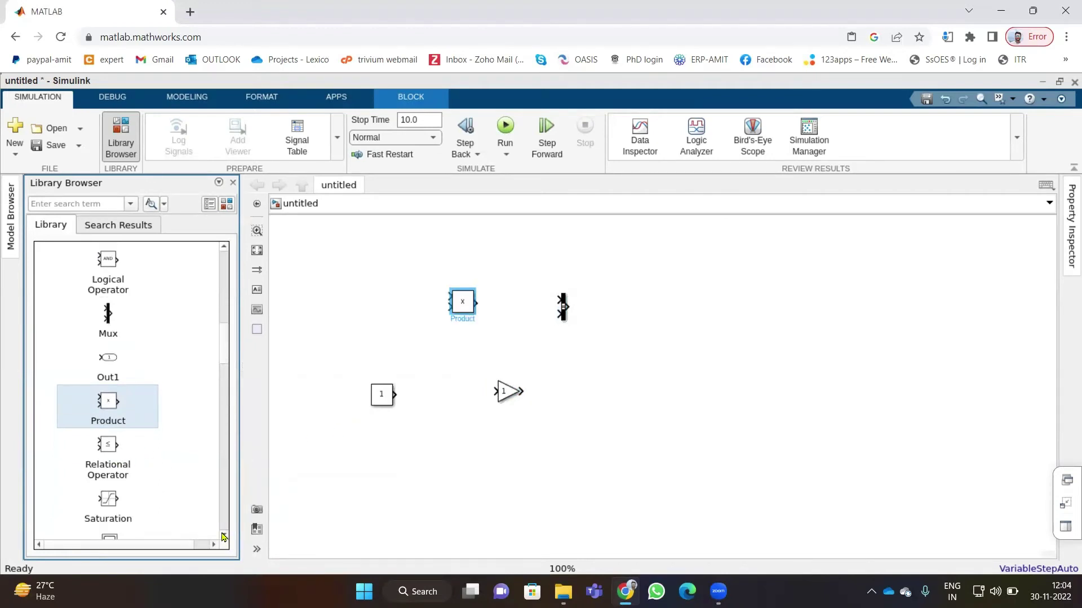
pyautogui.click(223, 537)
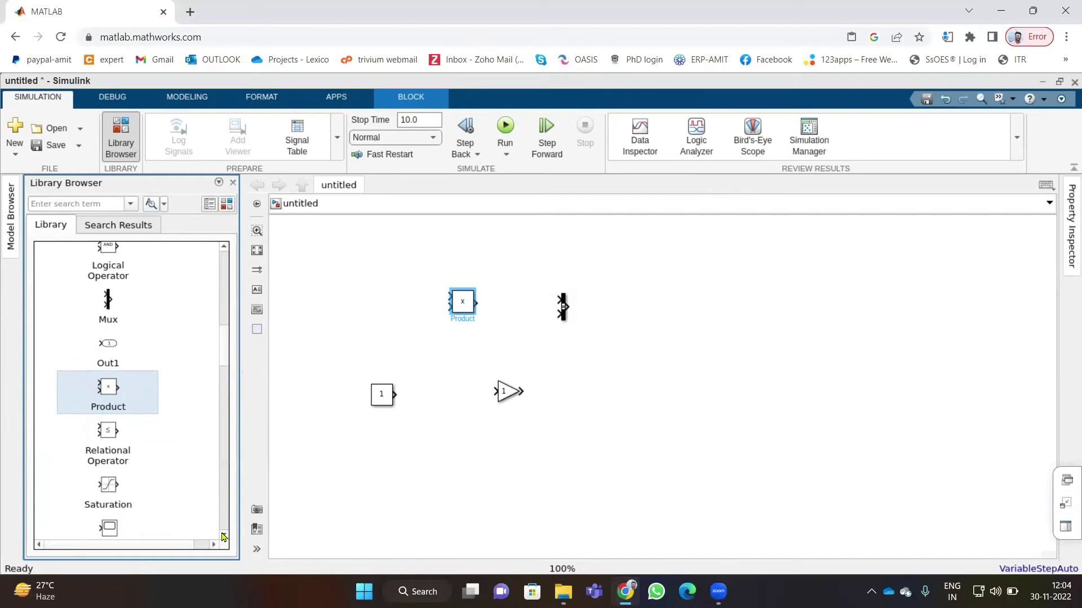
pyautogui.moveTo(111, 533); pyautogui.dragTo(600, 383)
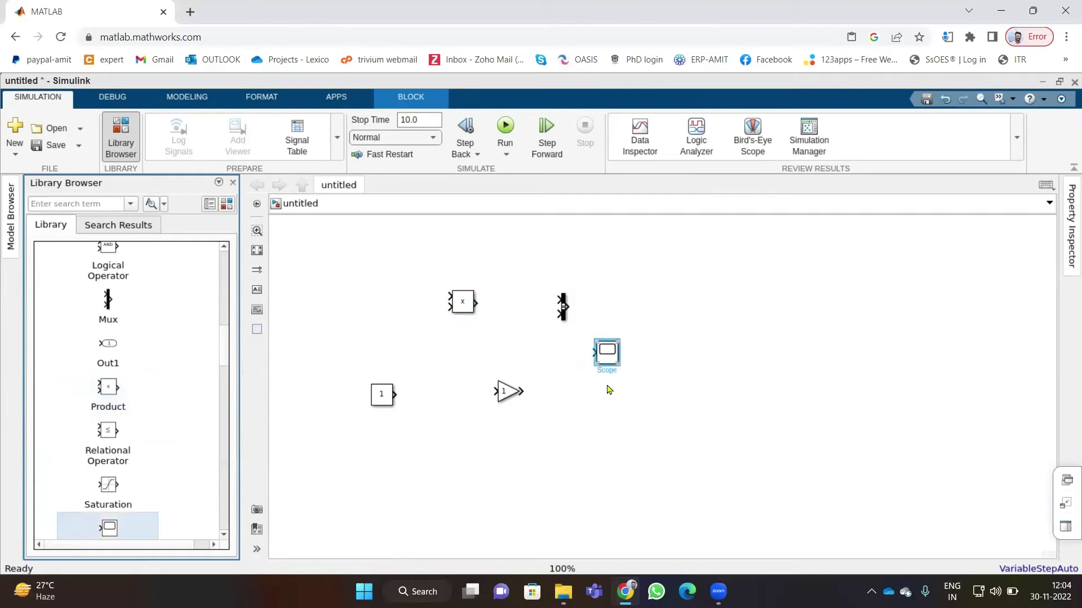
pyautogui.click(573, 413)
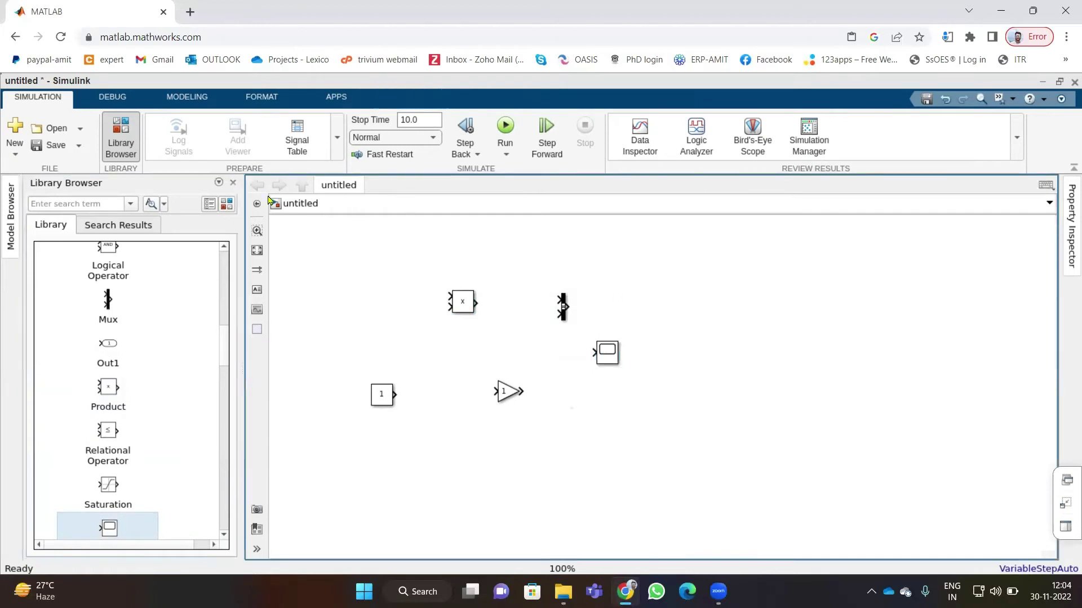
# Step: Draw signal lines from Constant to Gain and Gain to Scope, then select each block
pyautogui.click(395, 396)
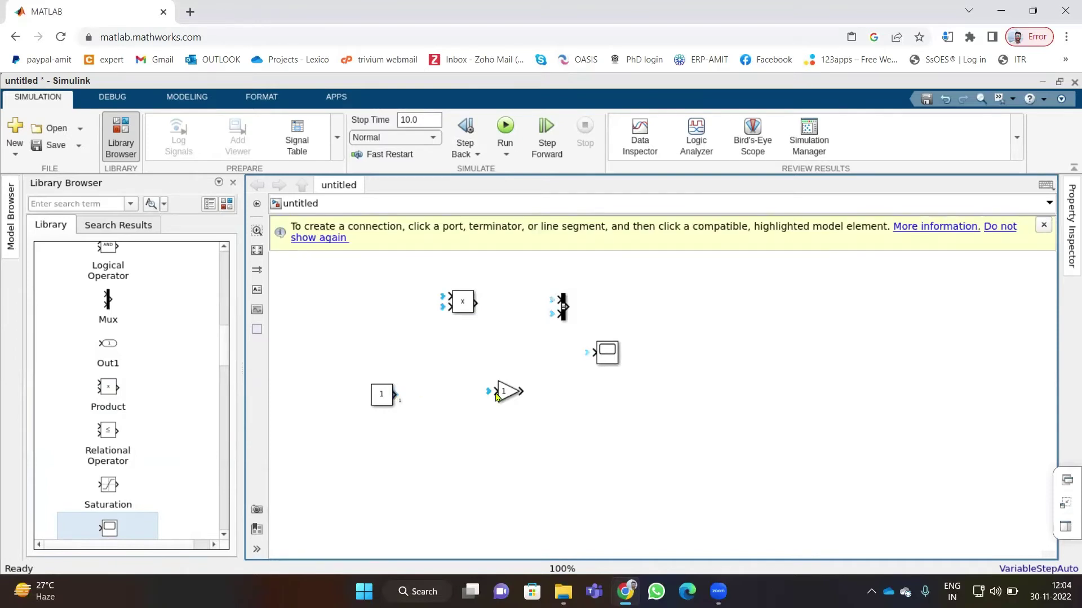
pyautogui.moveTo(405, 392); pyautogui.dragTo(494, 390)
pyautogui.moveTo(522, 391); pyautogui.dragTo(599, 354)
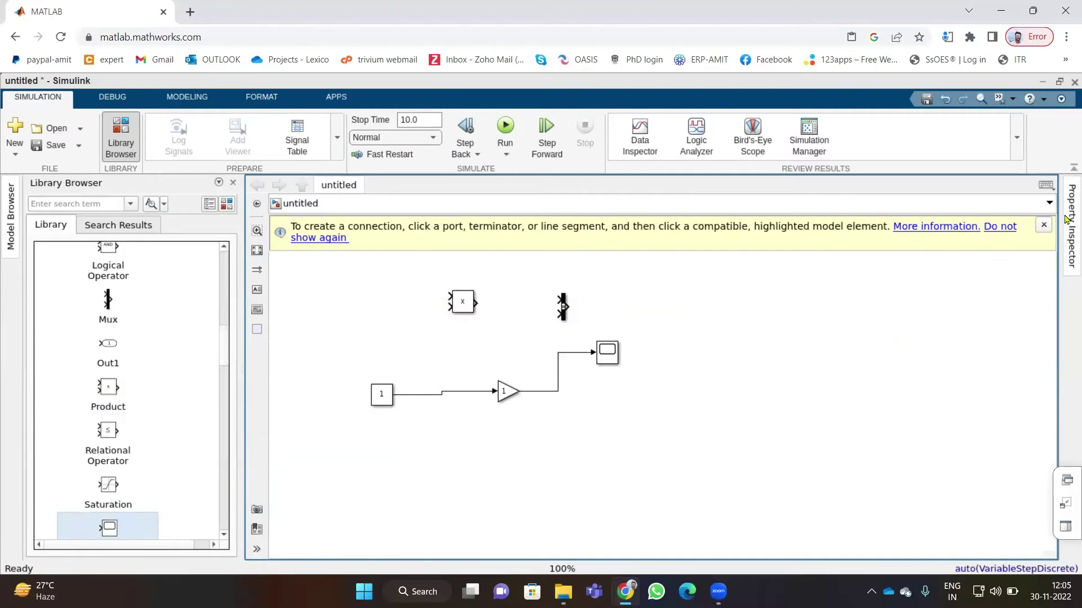
pyautogui.click(1044, 226)
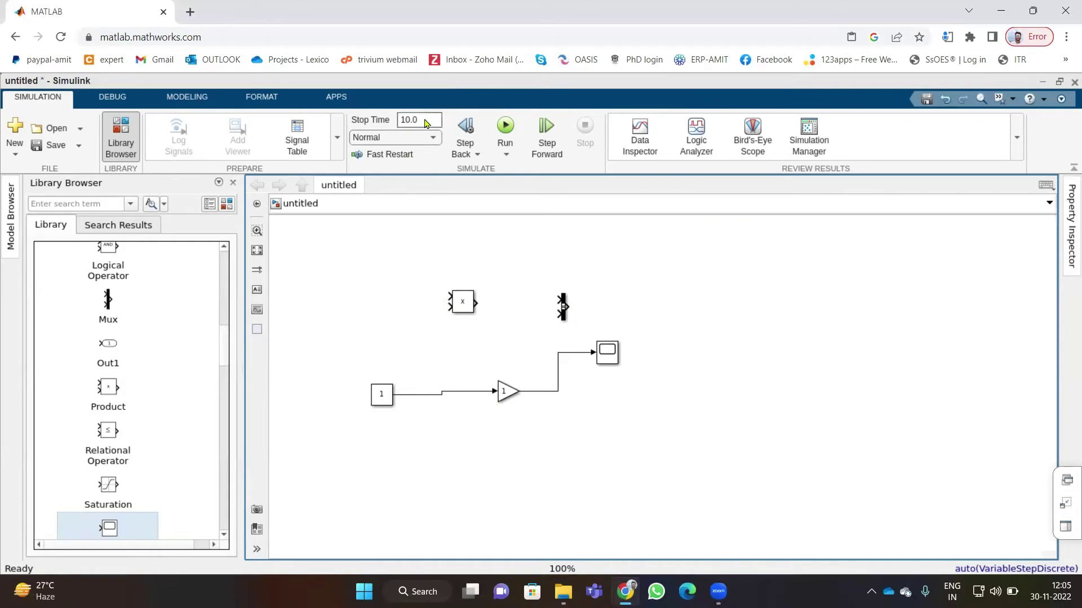
pyautogui.click(386, 400)
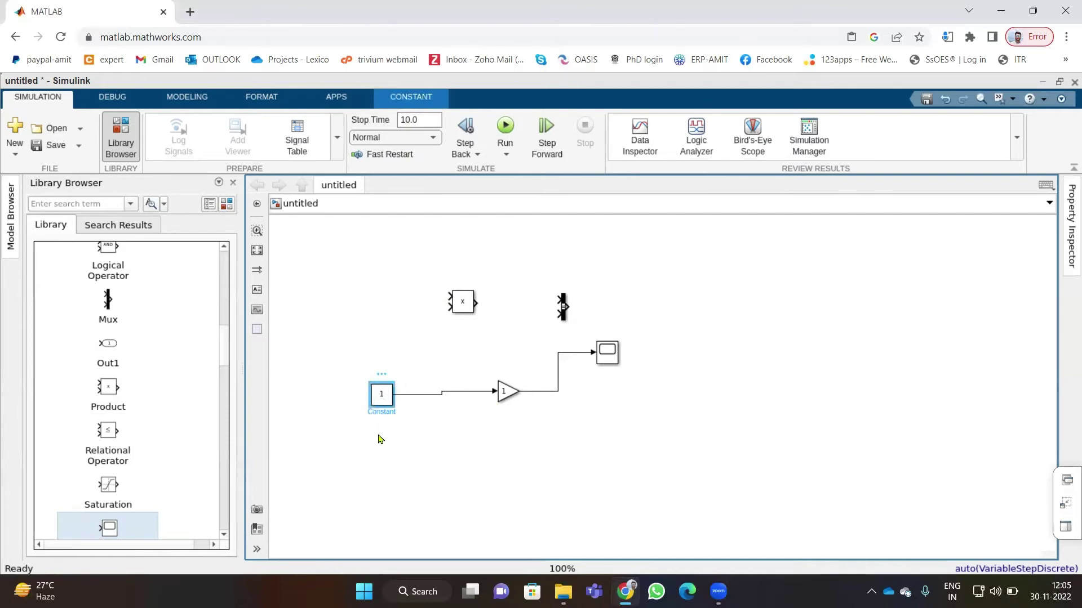
pyautogui.click(512, 397)
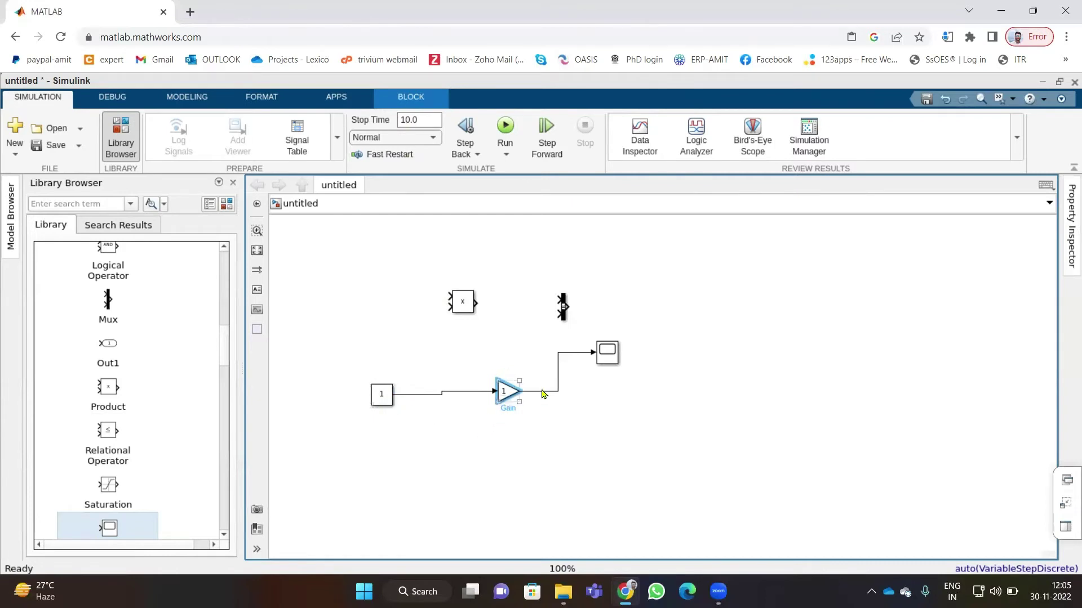
pyautogui.click(616, 359)
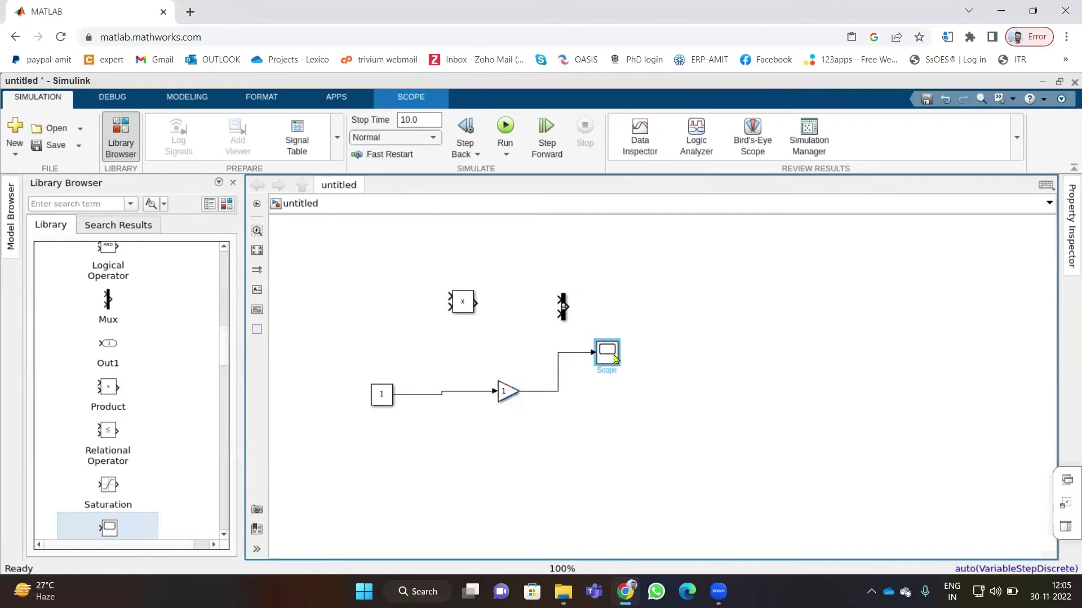
# Step: Run the simulation from the Scope window, confirm the steady value of 1, and close it
pyautogui.doubleClick(615, 356)
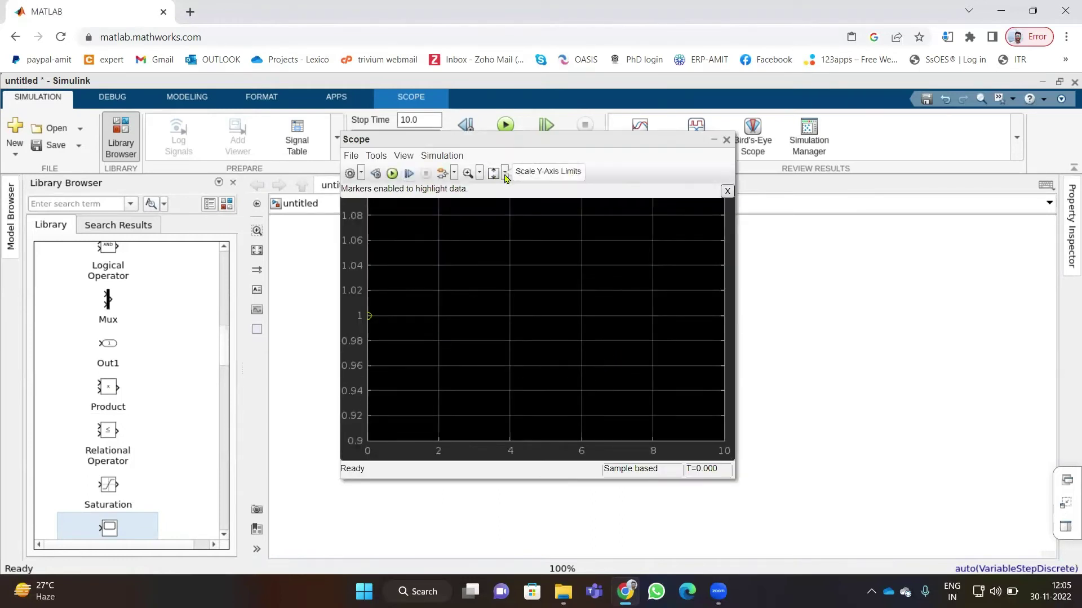
pyautogui.click(392, 174)
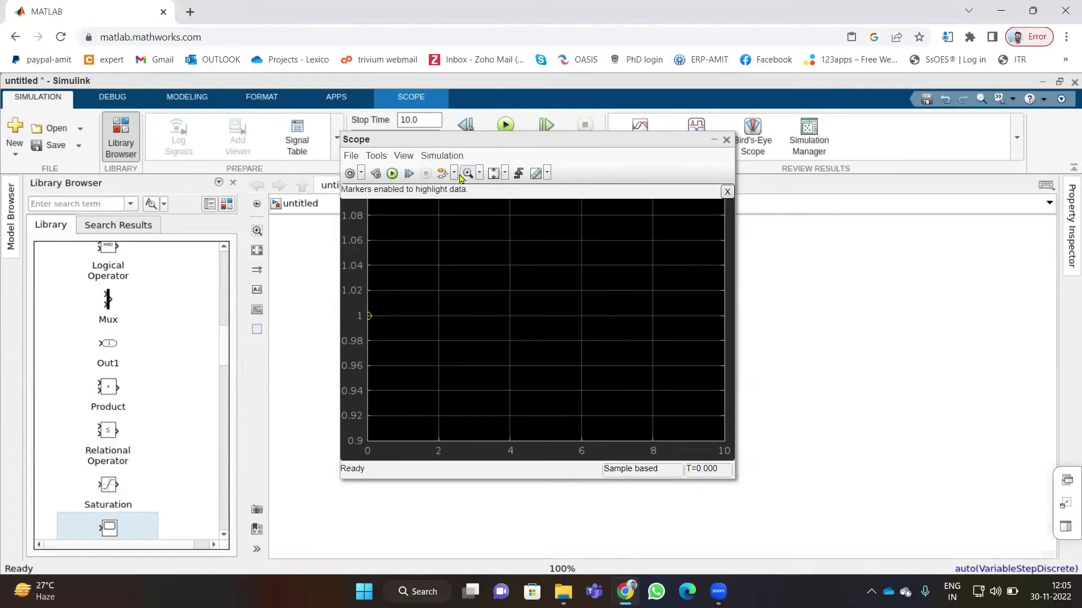
pyautogui.click(504, 174)
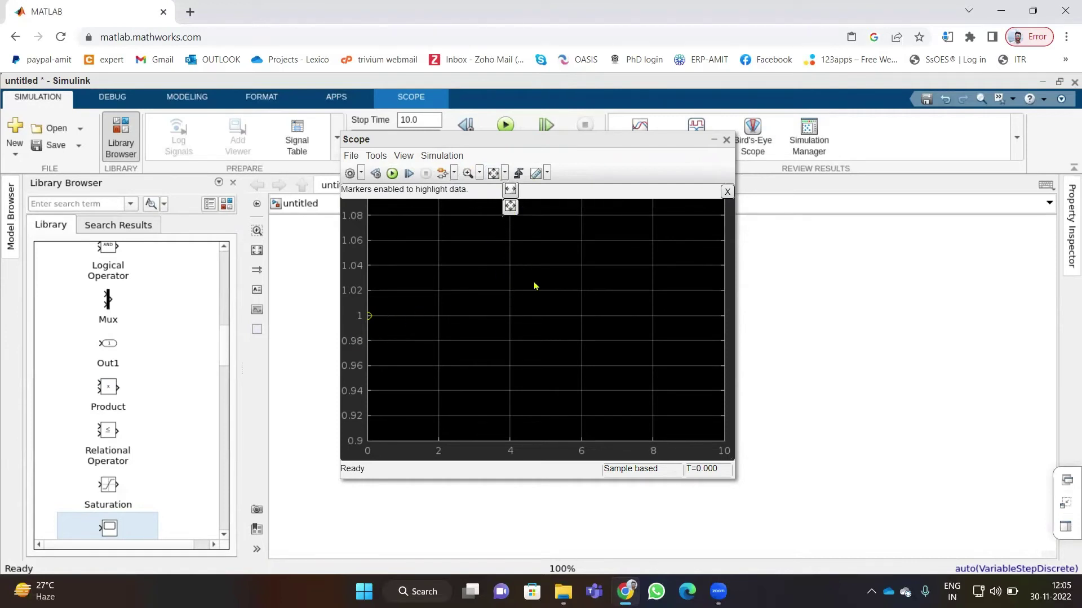
pyautogui.click(576, 279)
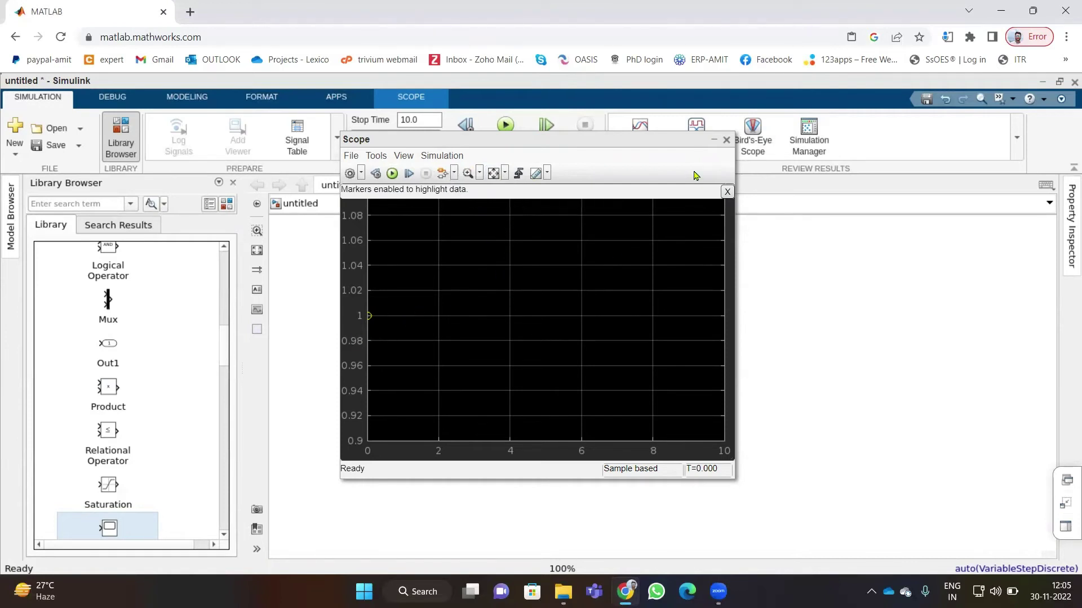
pyautogui.click(725, 141)
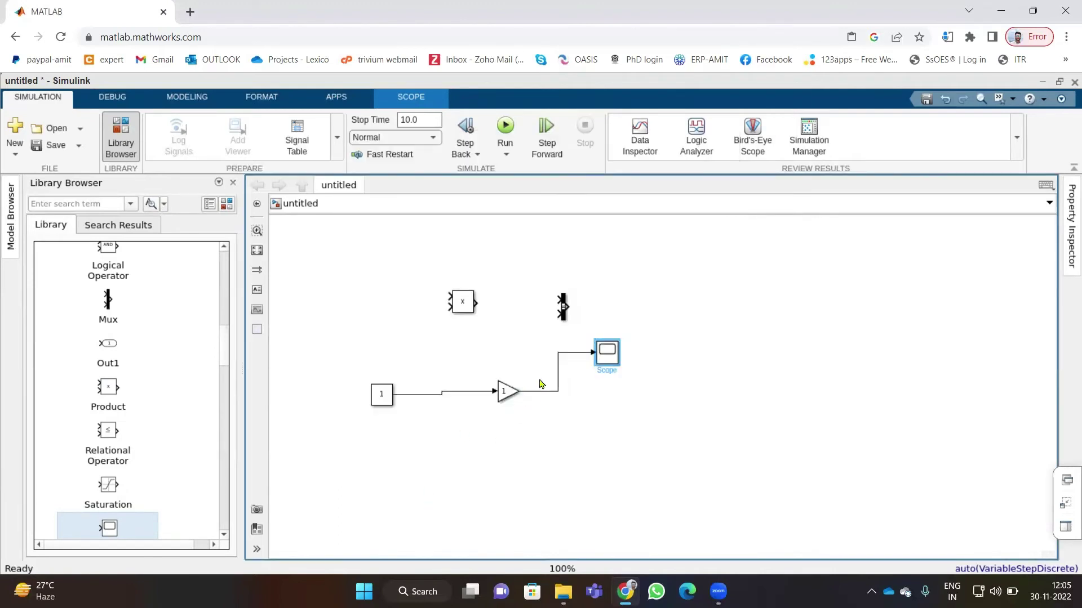
pyautogui.click(424, 404)
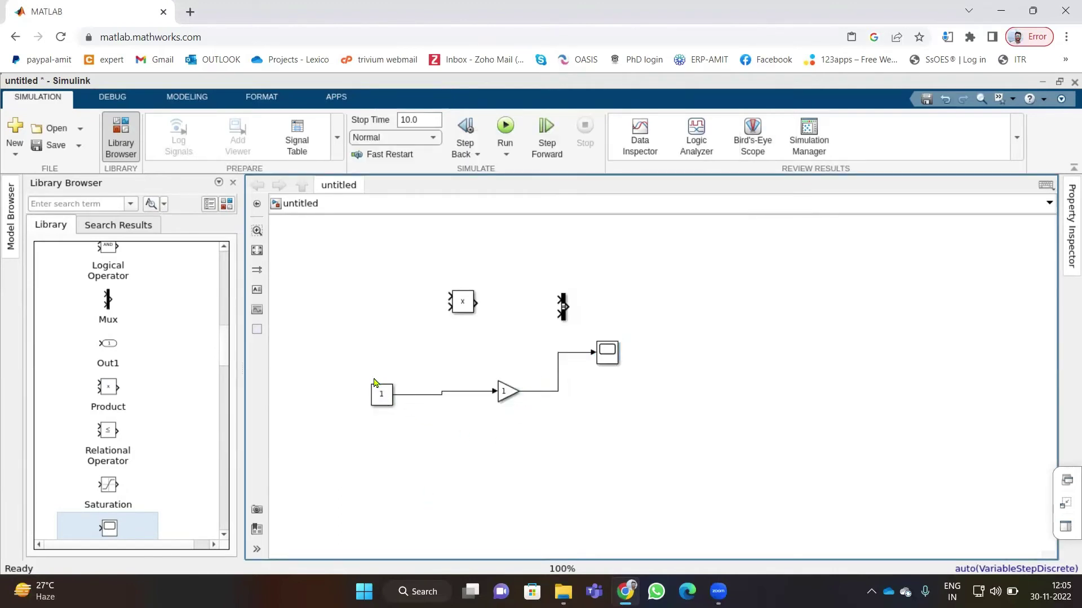
pyautogui.moveTo(374, 383); pyautogui.dragTo(376, 382)
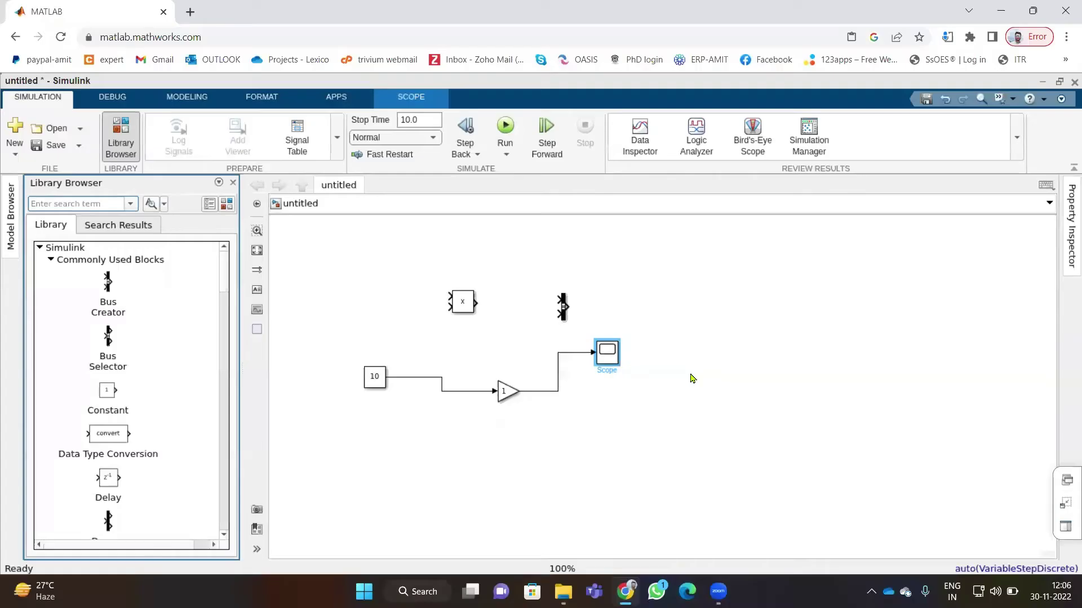
pyautogui.click(371, 389)
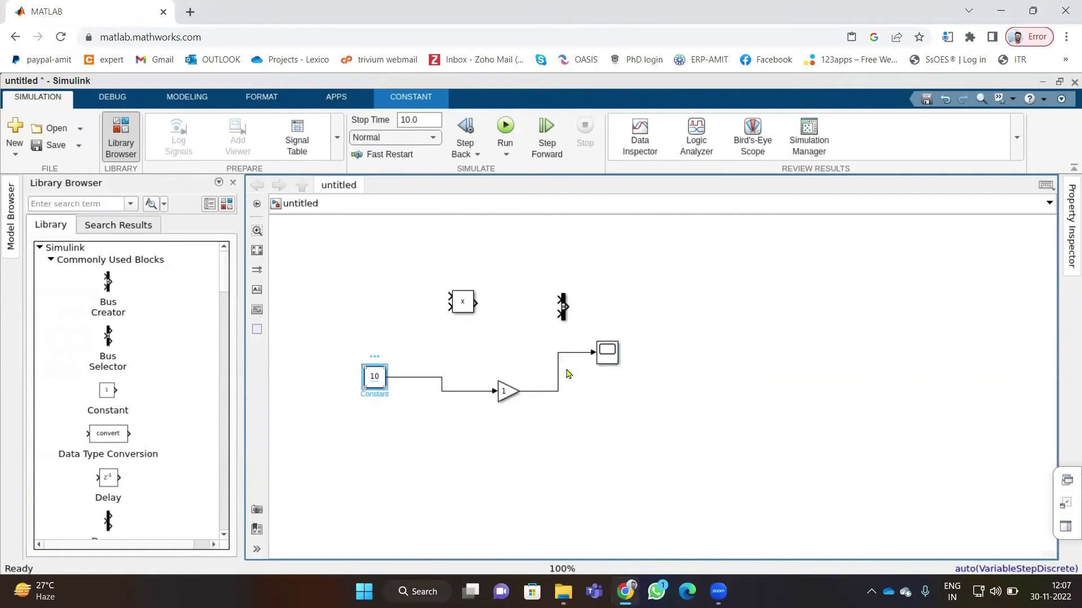
pyautogui.doubleClick(610, 353)
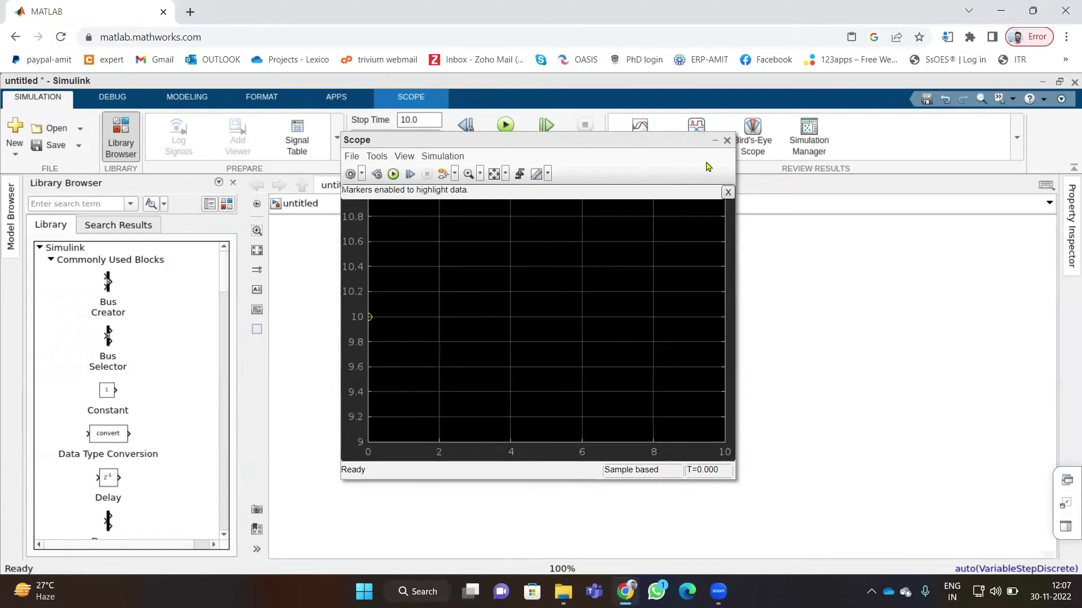
pyautogui.click(726, 141)
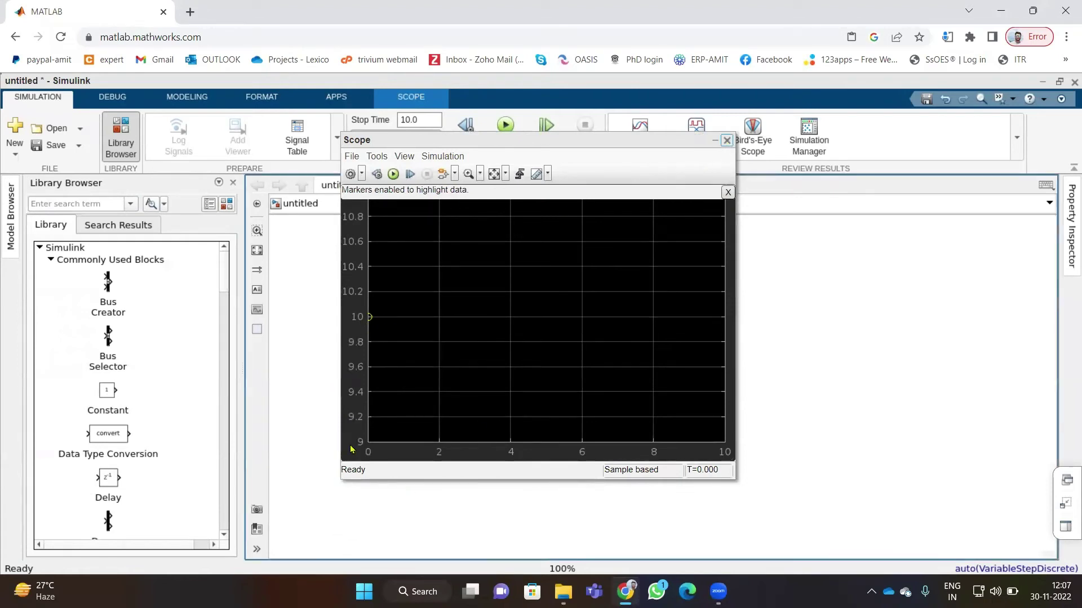
# Step: Search the block library for 'step' and show the Commonly Used Blocks
pyautogui.click(105, 204)
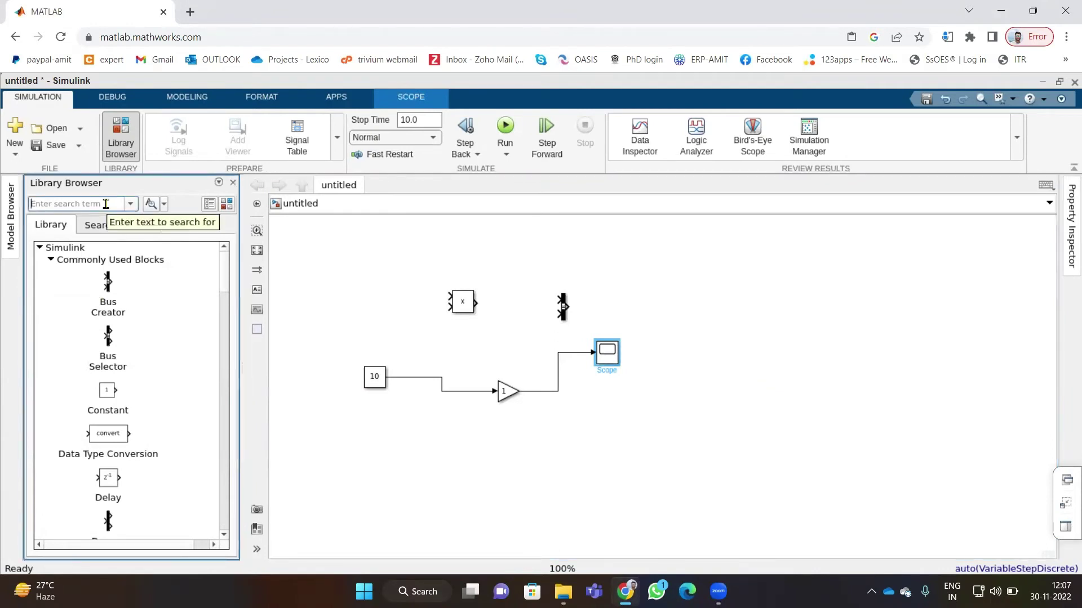
pyautogui.write('step')
pyautogui.press('Return')
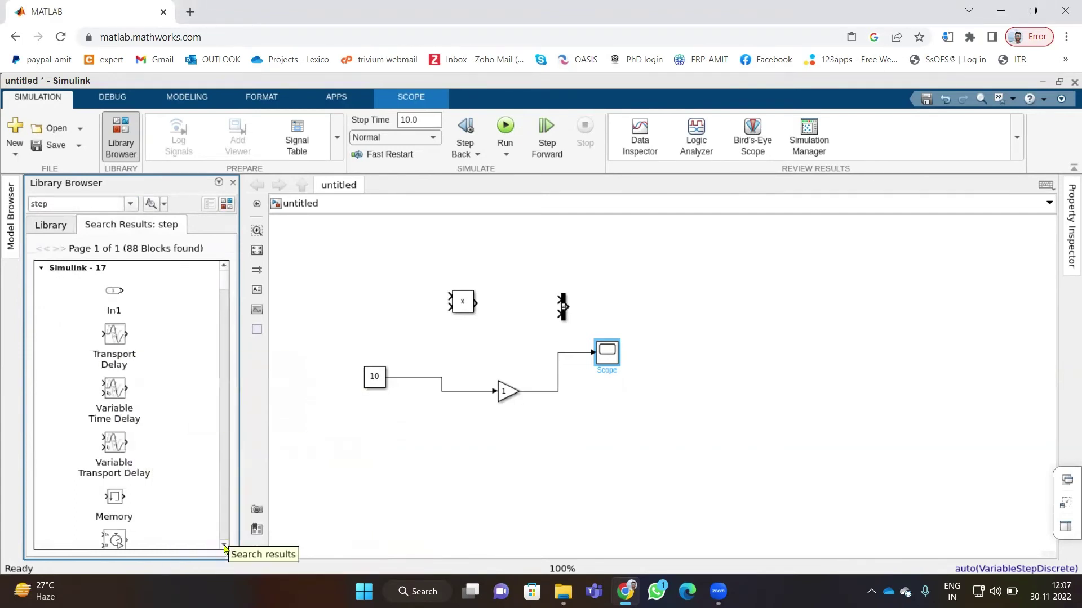
pyautogui.click(224, 545)
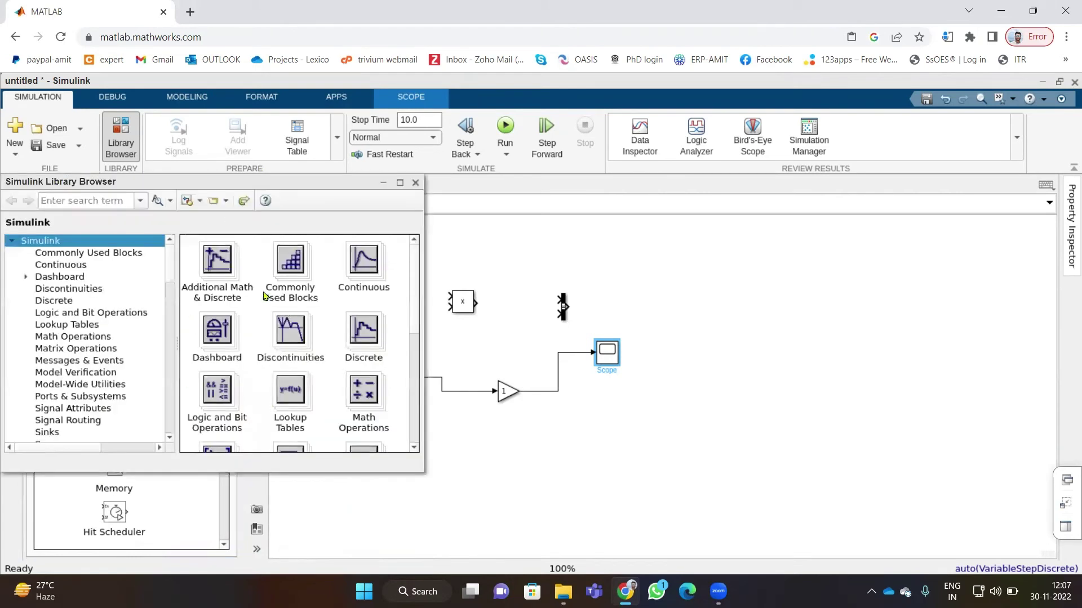
pyautogui.click(88, 252)
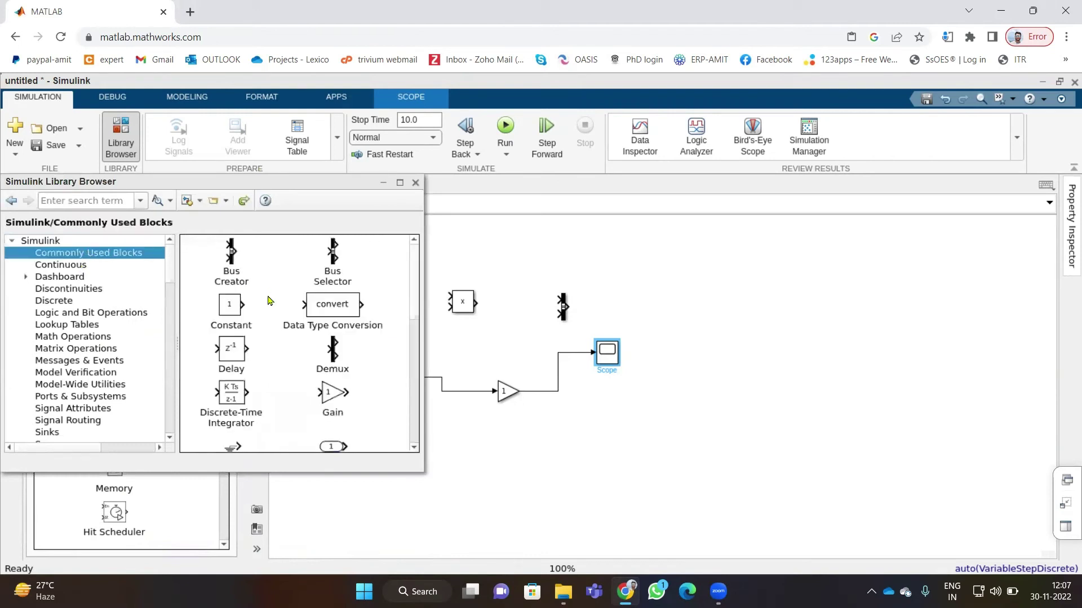
# Step: Search 'step' again and drag the Step block onto the canvas right of the Scope
pyautogui.click(86, 201)
pyautogui.write('step')
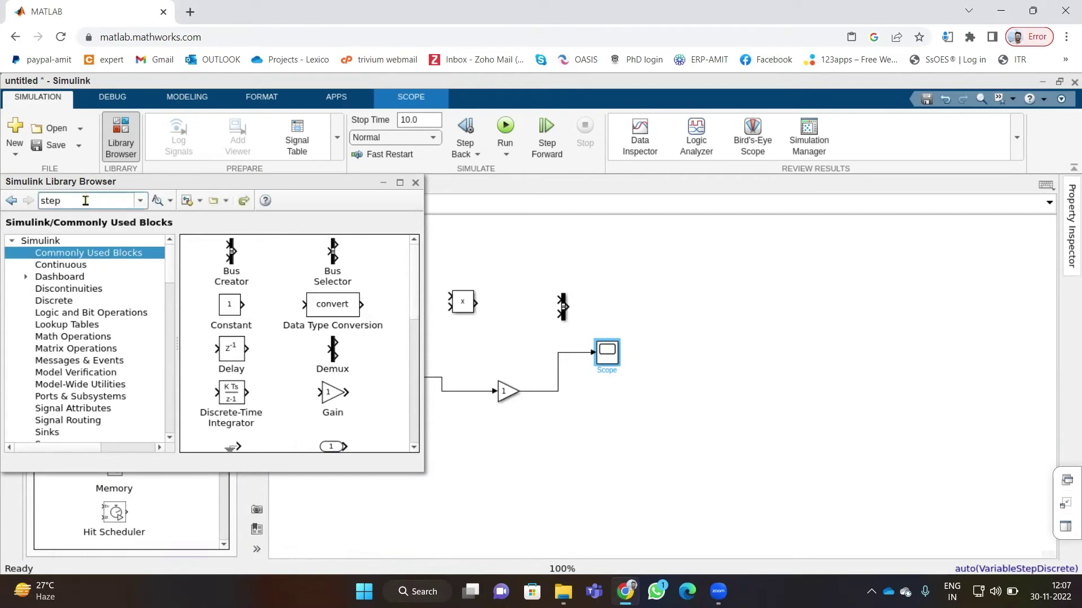
pyautogui.press('Return')
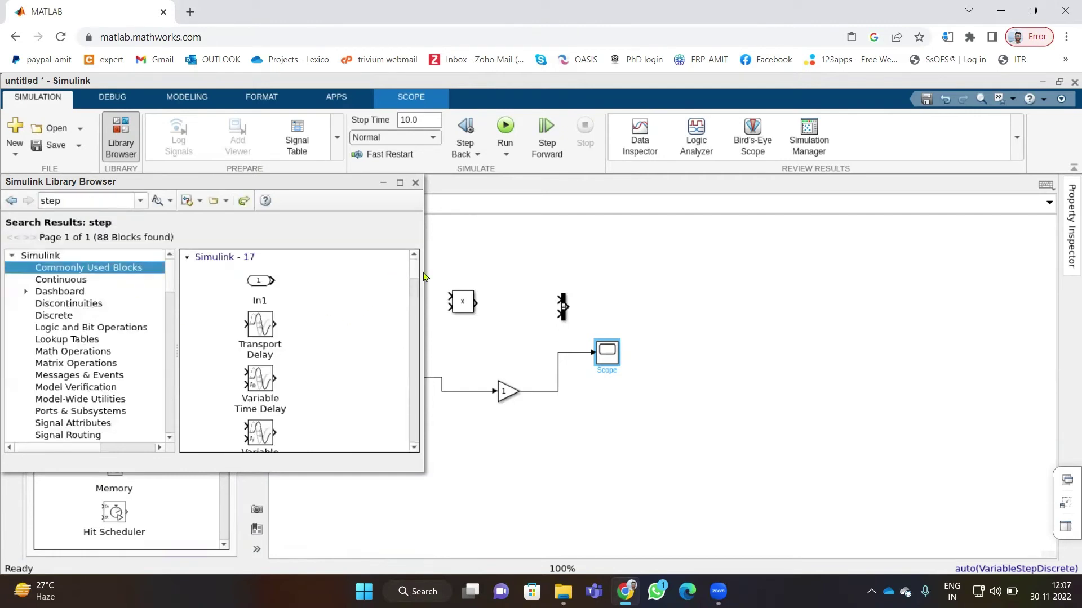
pyautogui.moveTo(421, 272); pyautogui.dragTo(590, 293)
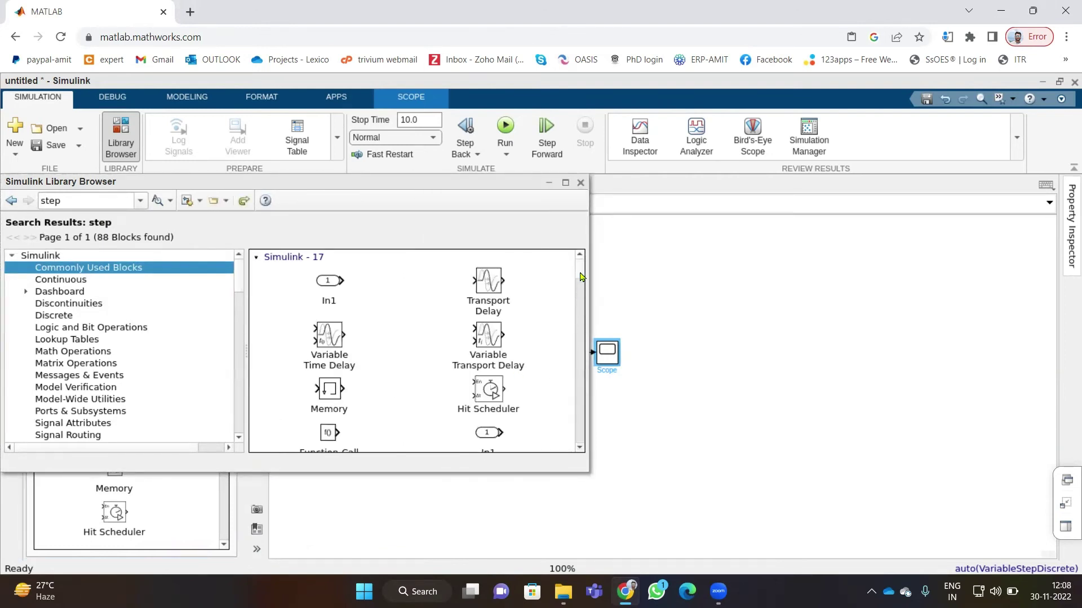
pyautogui.scroll(-10, 582, 285)
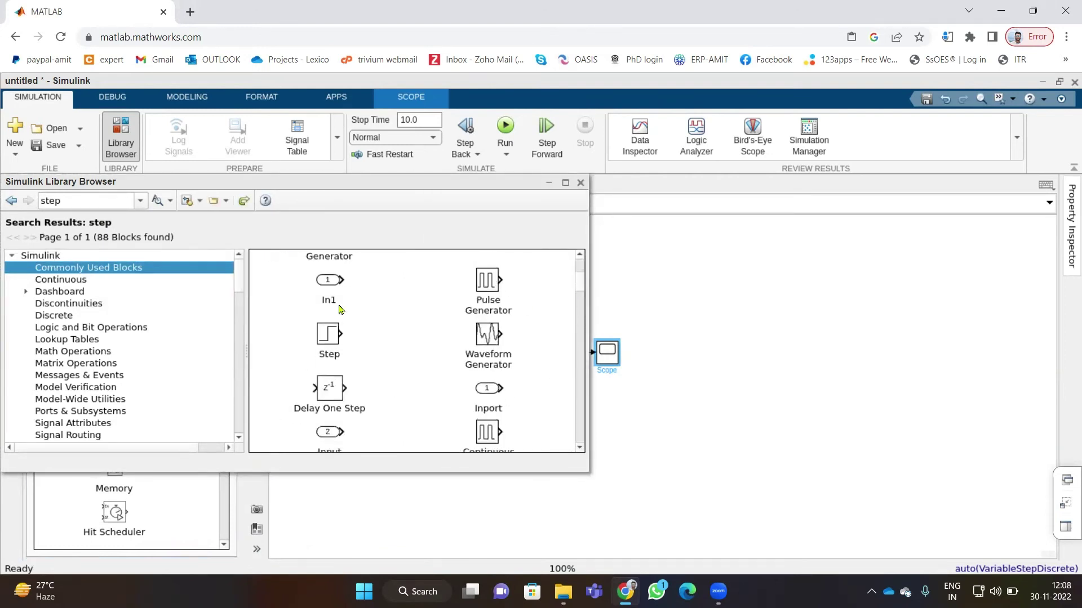
pyautogui.moveTo(332, 286); pyautogui.dragTo(691, 325)
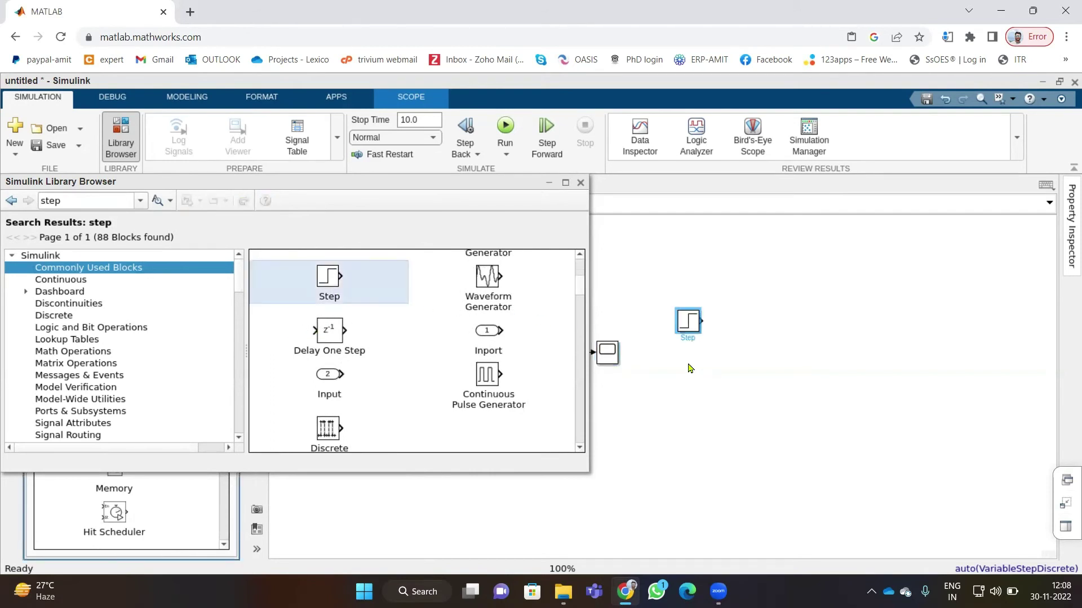
pyautogui.click(579, 183)
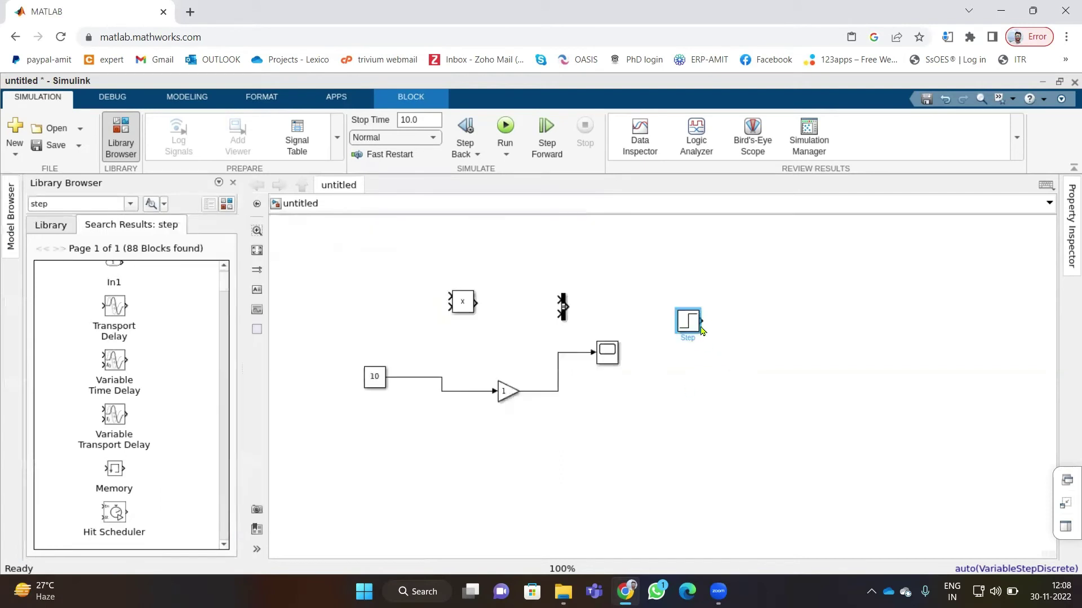
# Step: Move the Step beside the Constant, then replace the Constant-to-Gain line with a Step-to-Gain line
pyautogui.hotkey('ctrl', 'x')
pyautogui.hotkey('ctrl', 'v')
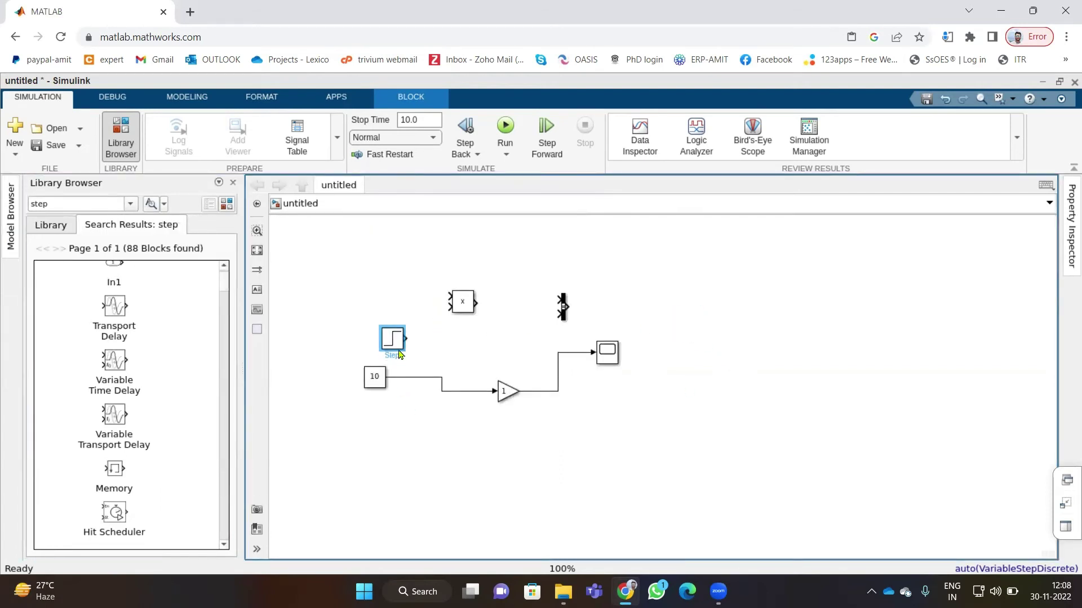
pyautogui.click(407, 383)
pyautogui.click(401, 378)
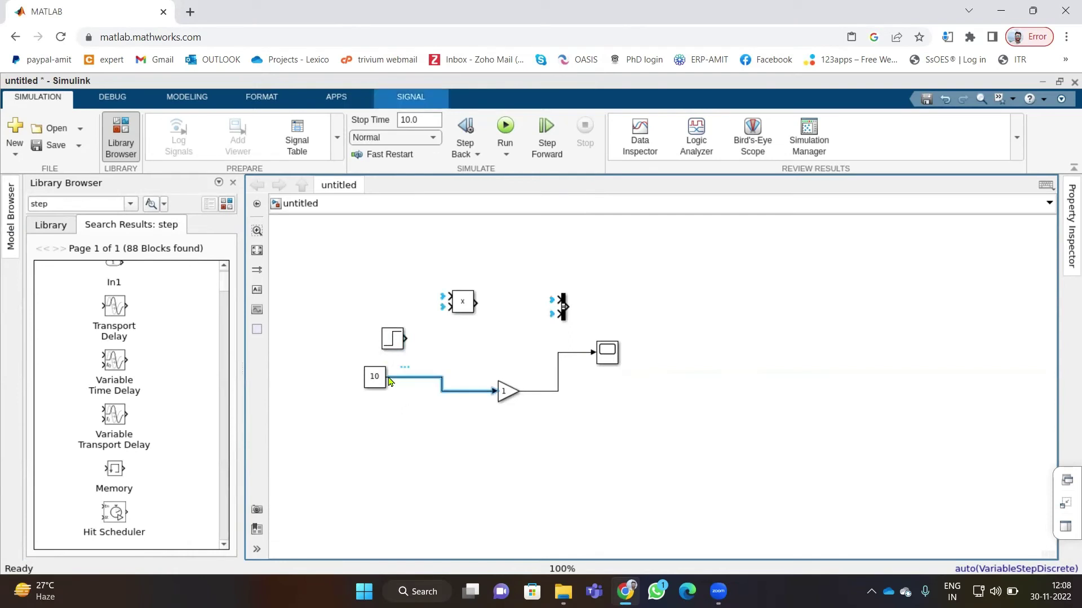
pyautogui.press('Delete')
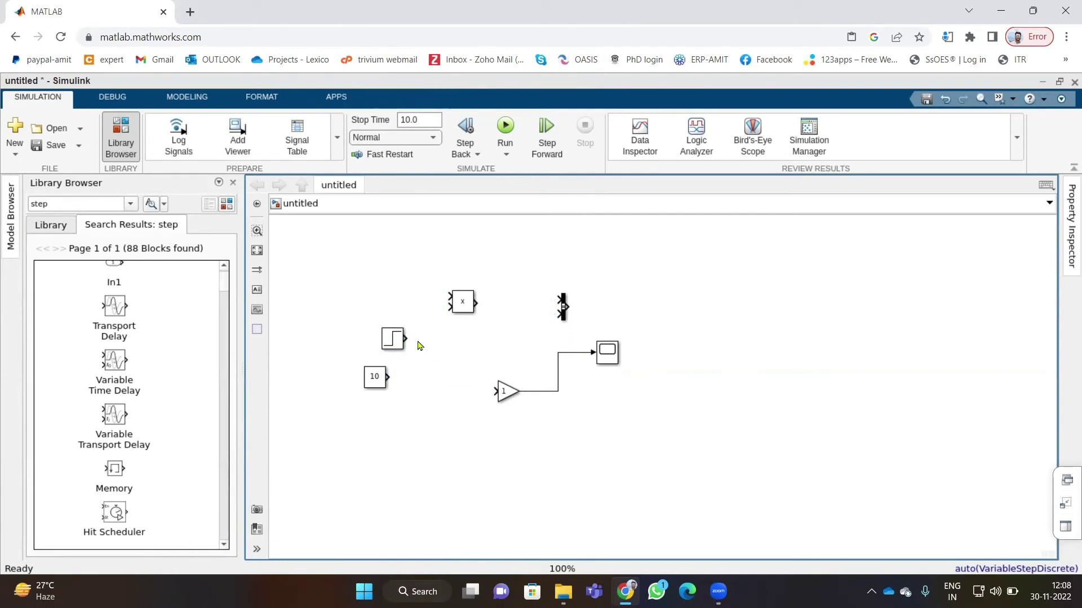
pyautogui.moveTo(405, 339); pyautogui.dragTo(501, 392)
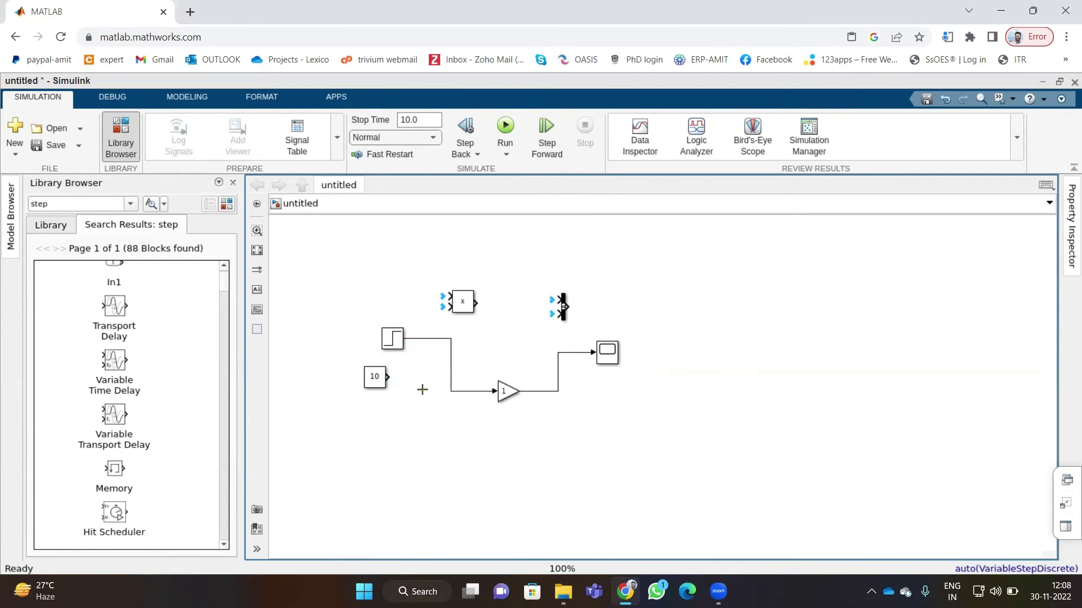
# Step: Change the Step block's Final value to 12, confirm, and run the simulation with Ctrl+T
pyautogui.doubleClick(394, 346)
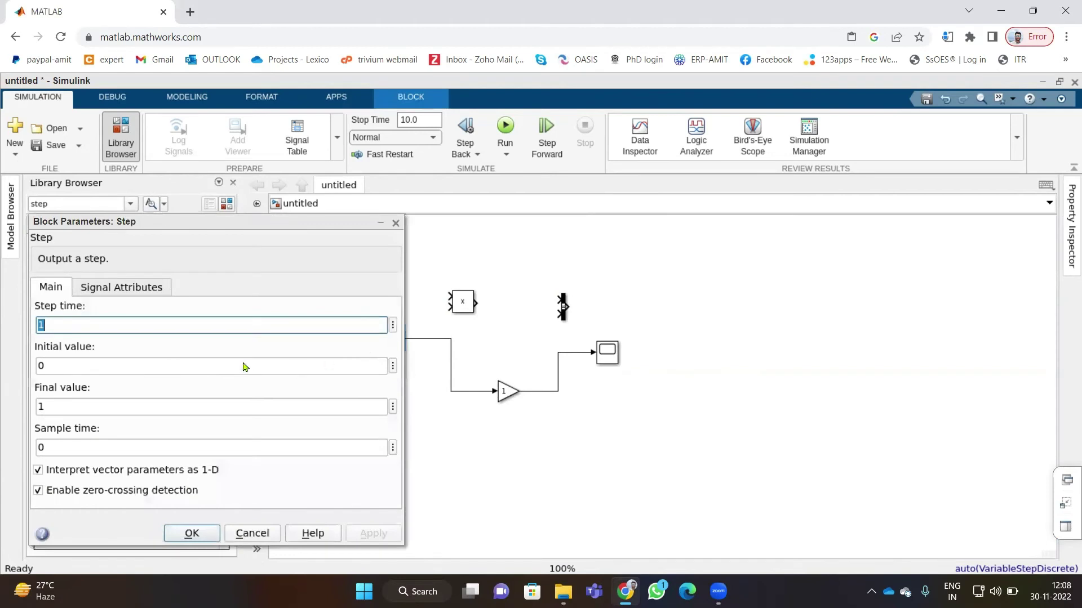
pyautogui.doubleClick(80, 405)
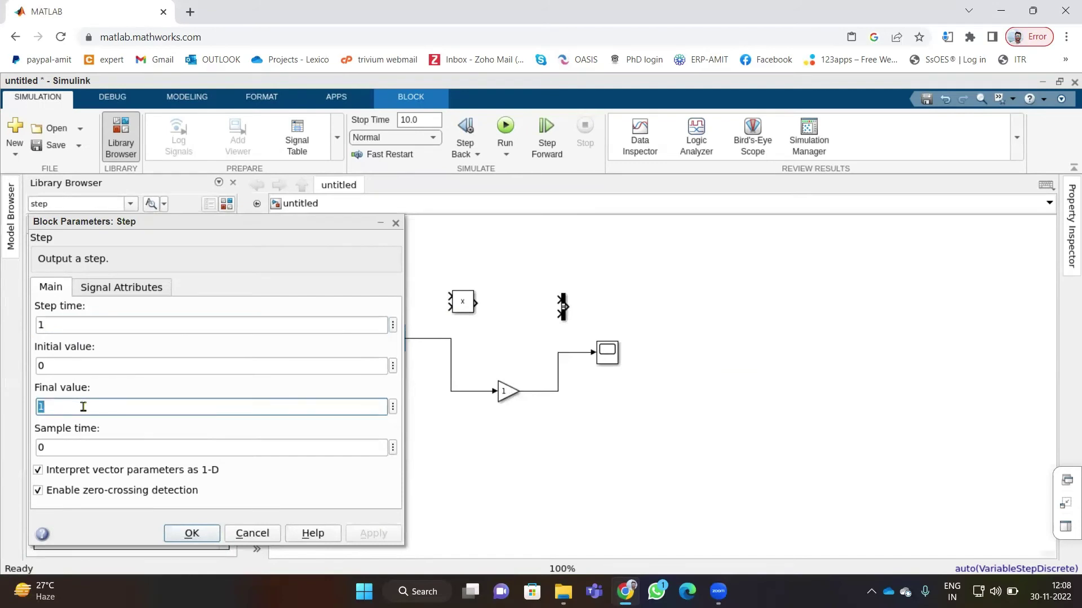
pyautogui.click(83, 405)
pyautogui.write('2')
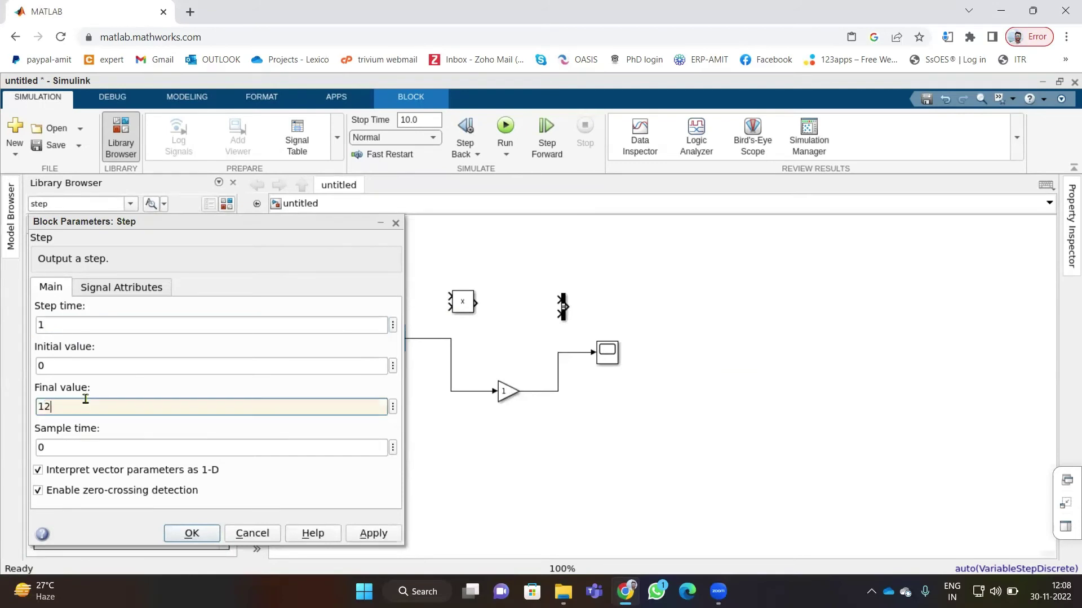
pyautogui.click(191, 533)
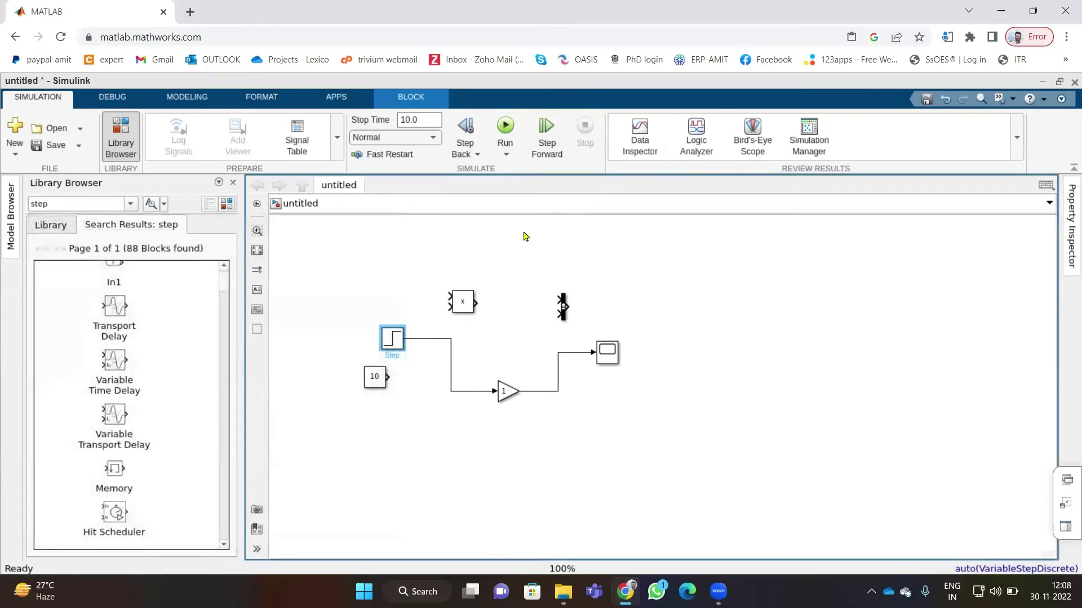
pyautogui.hotkey('ctrl', 't')
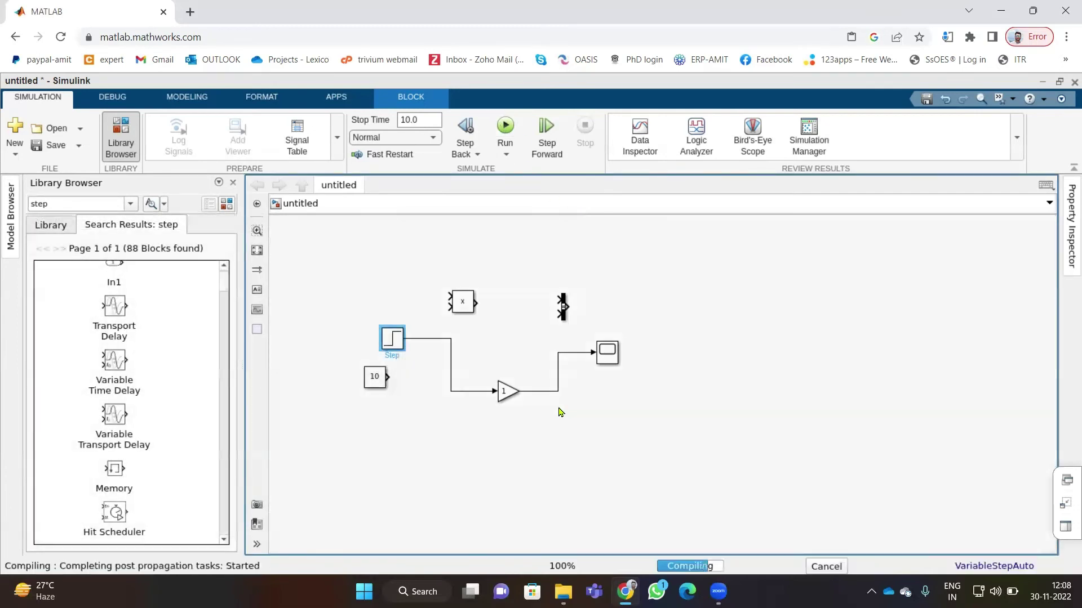
# Step: View the Scope's 0-to-12 jump at time 1, close it, and switch to MODELING
pyautogui.doubleClick(605, 361)
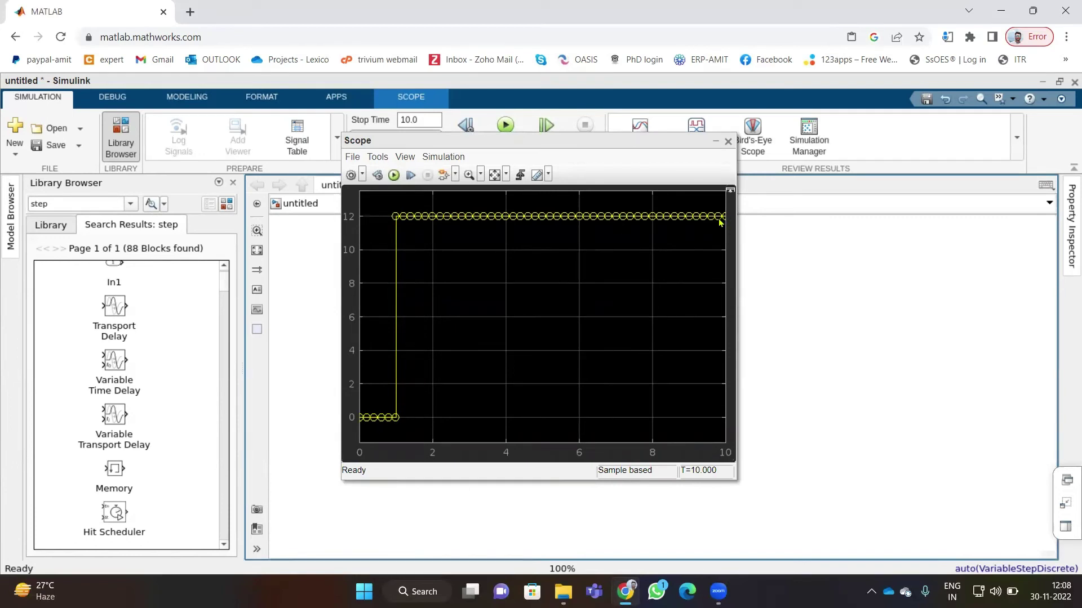
pyautogui.click(727, 140)
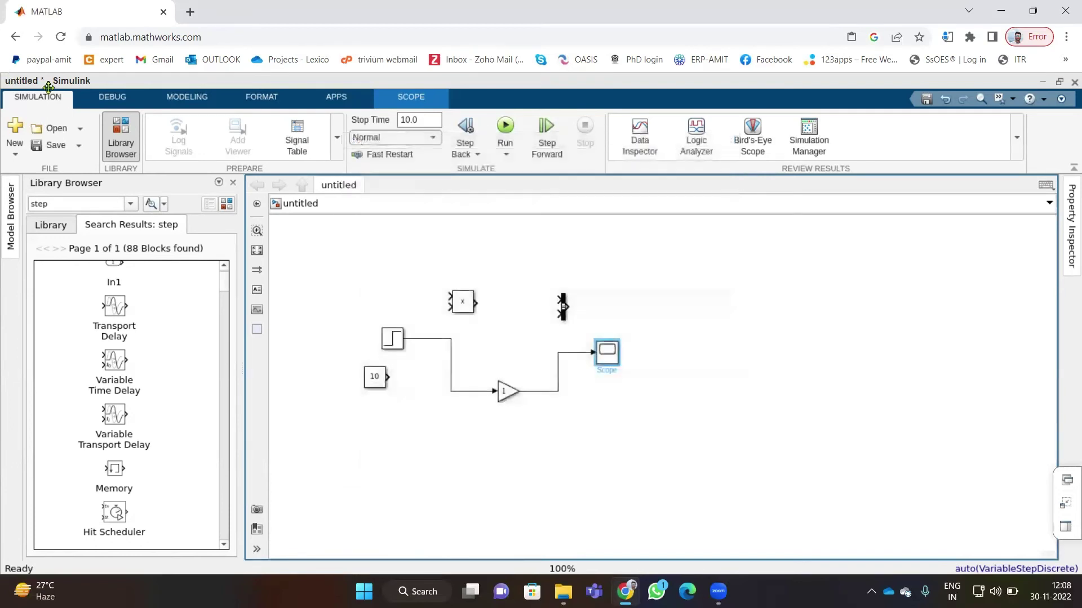
pyautogui.click(183, 102)
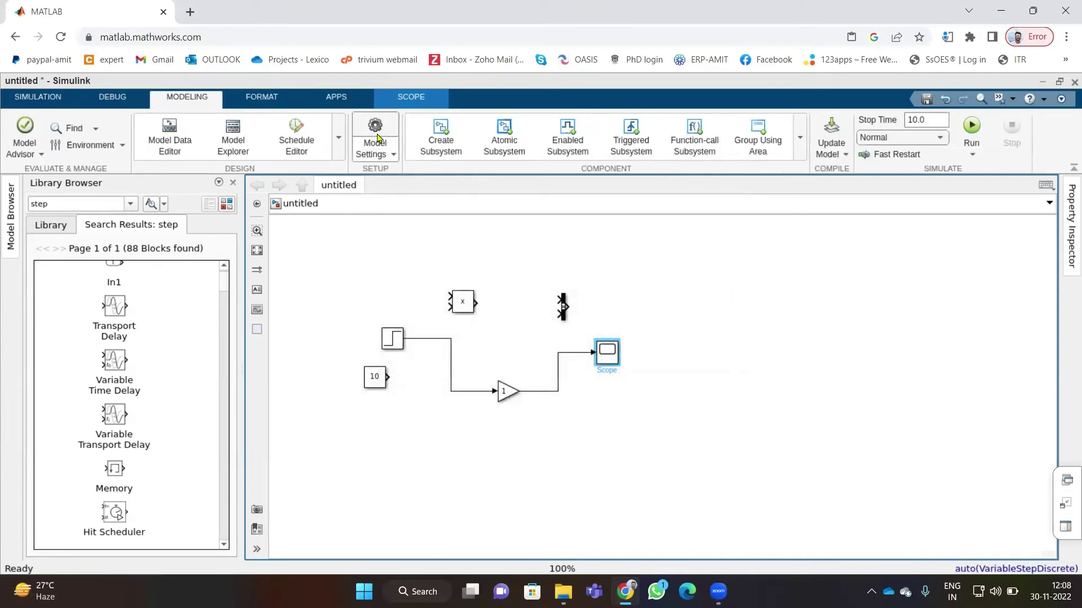
pyautogui.click(375, 127)
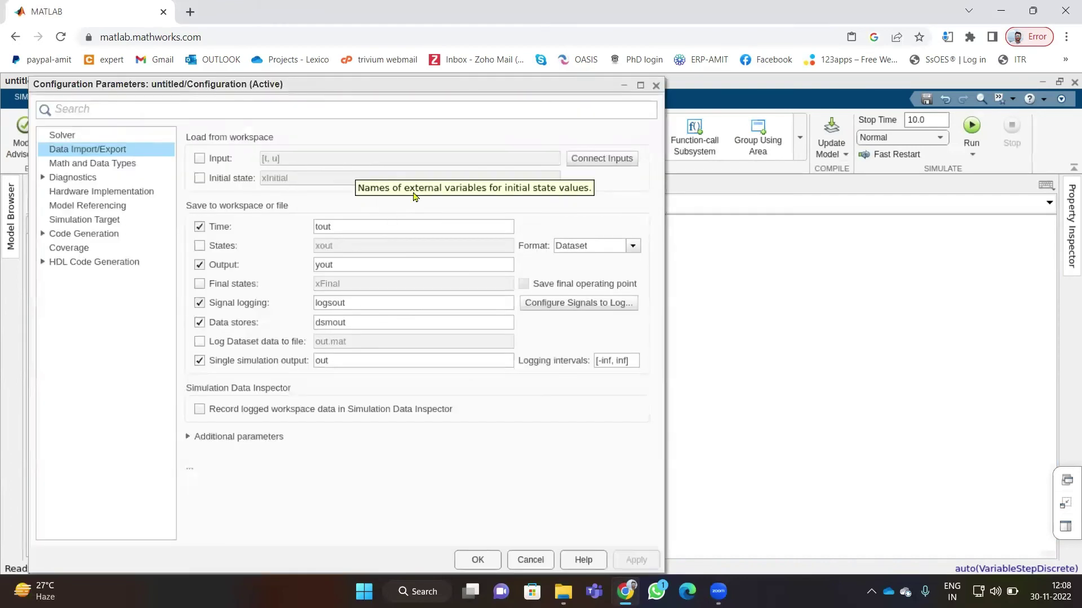
pyautogui.click(63, 135)
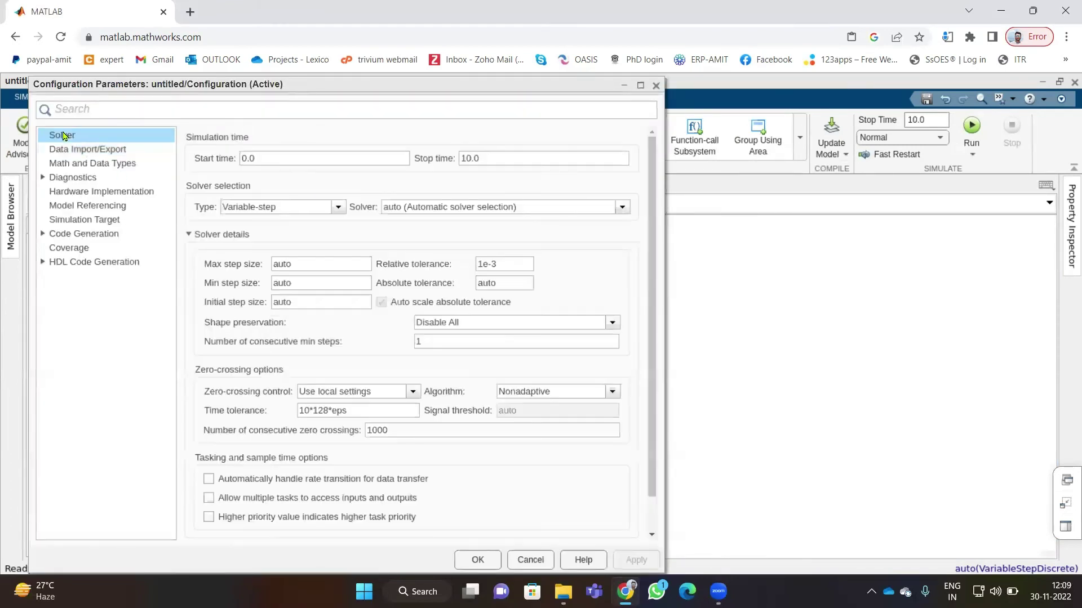
pyautogui.click(622, 208)
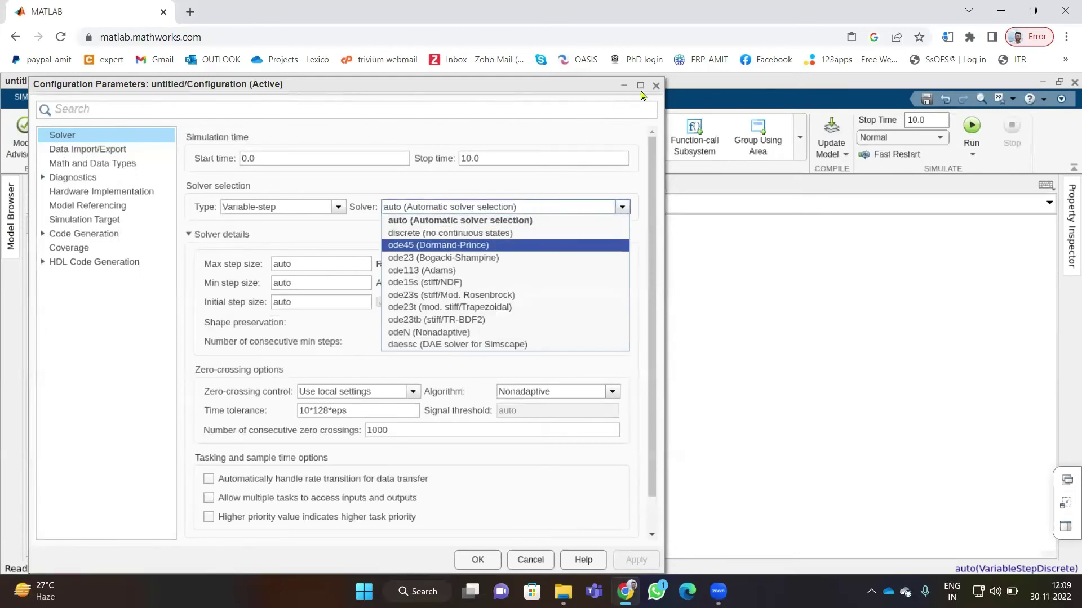
pyautogui.click(655, 85)
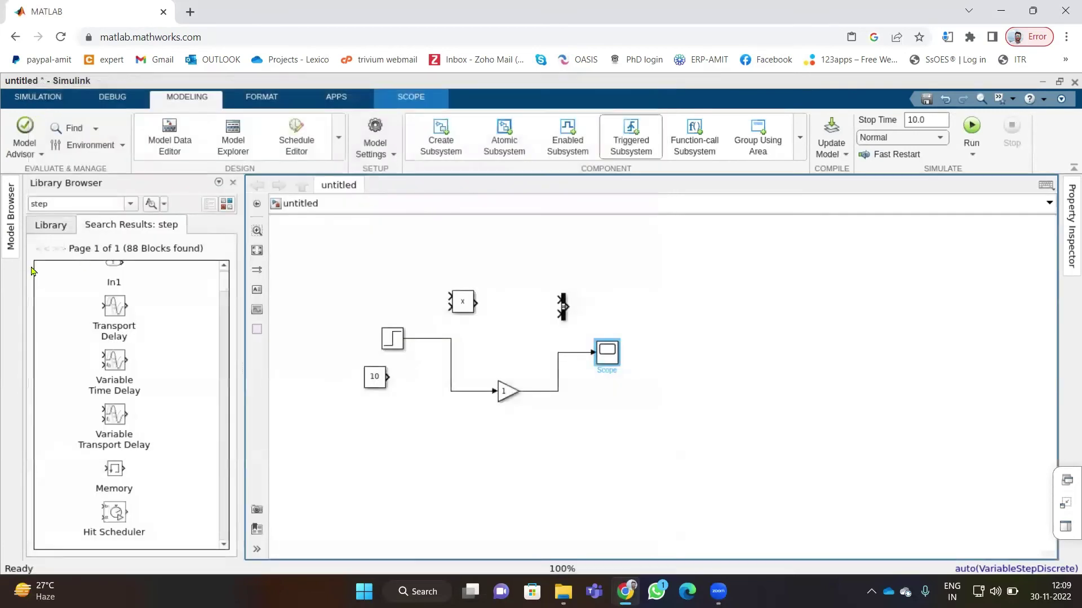
# Step: Search the library for powergui, drag it onto the canvas, and run the simulation
pyautogui.doubleClick(82, 203)
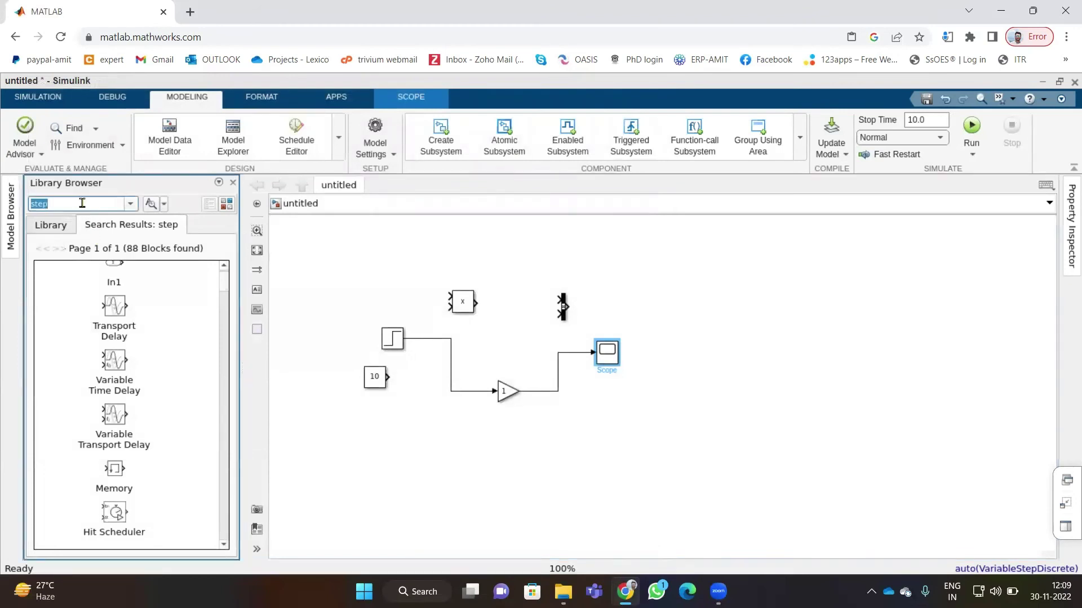
pyautogui.write('powergui')
pyautogui.press('Return')
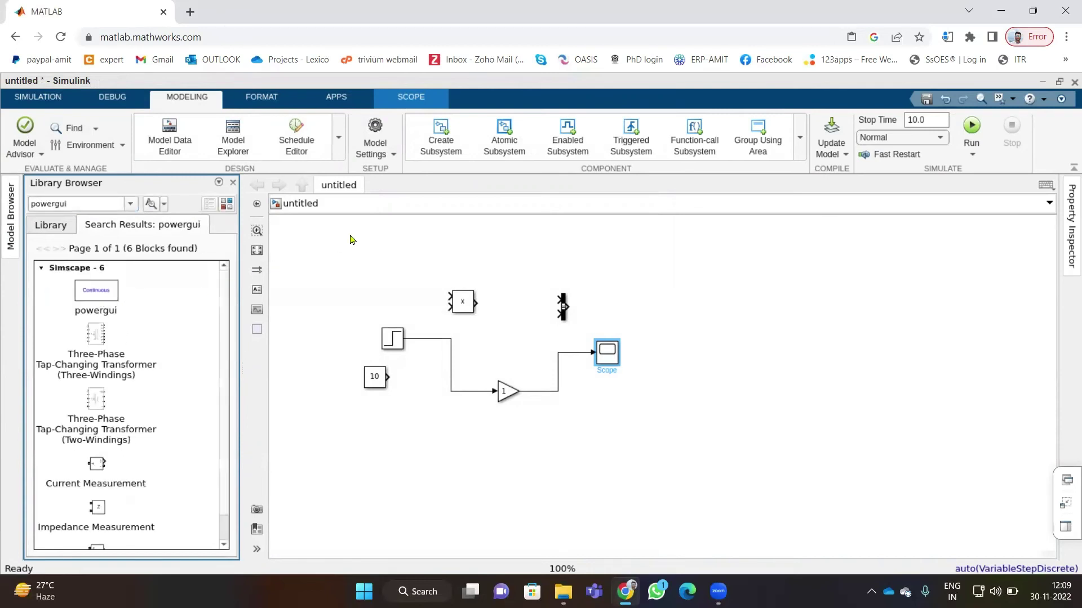
pyautogui.moveTo(95, 290); pyautogui.dragTo(349, 240)
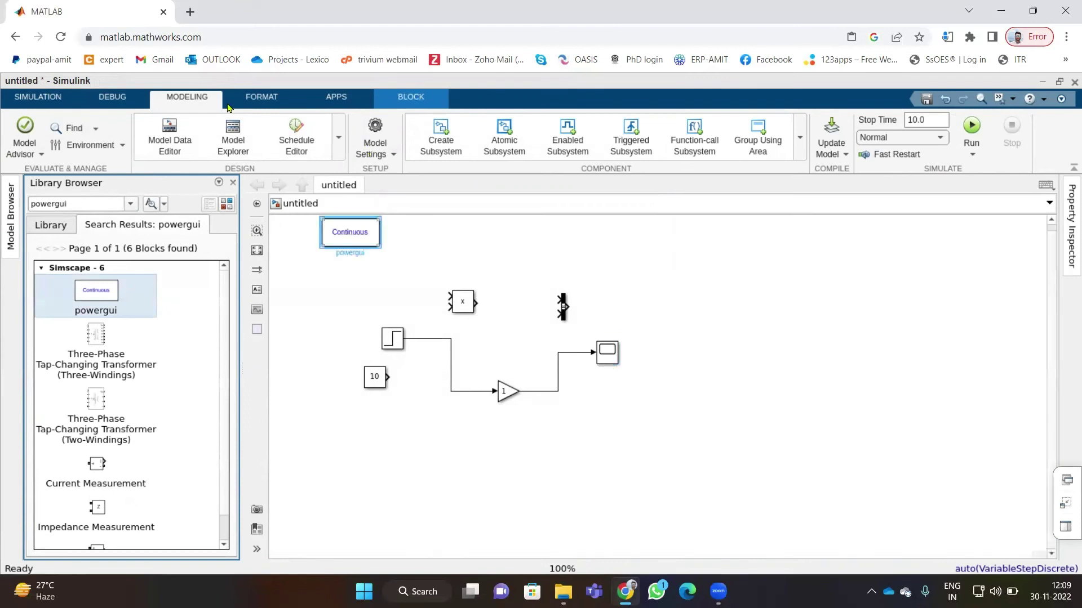
pyautogui.click(38, 96)
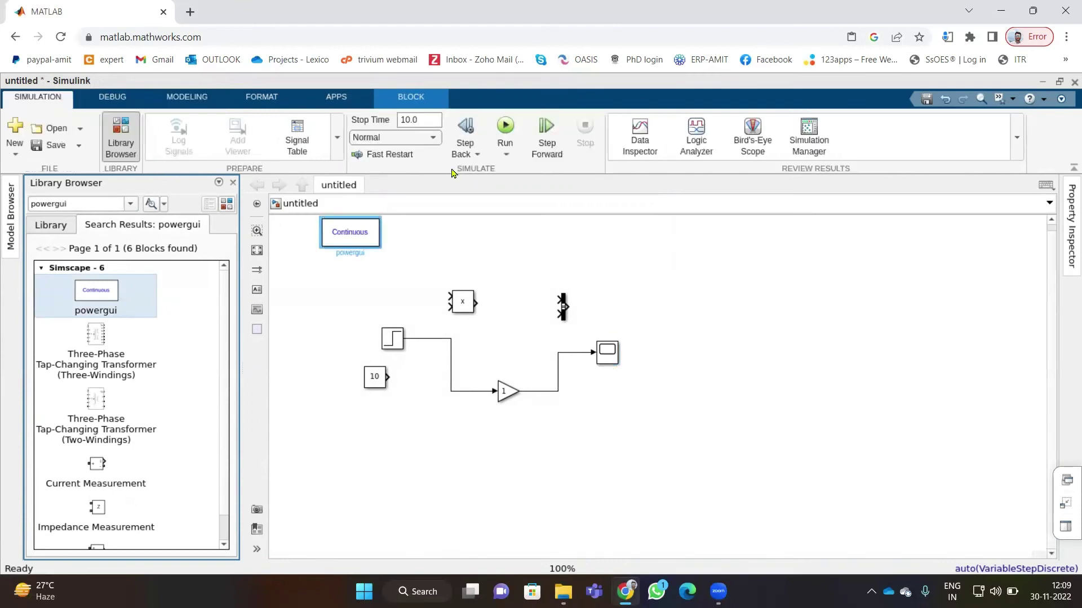
pyautogui.click(506, 126)
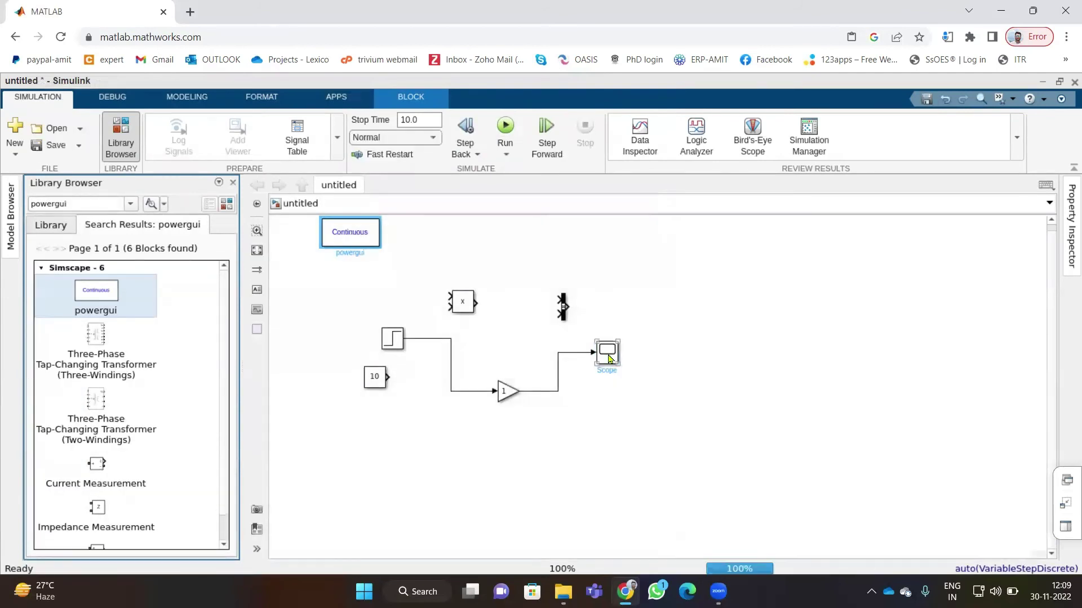
pyautogui.doubleClick(609, 359)
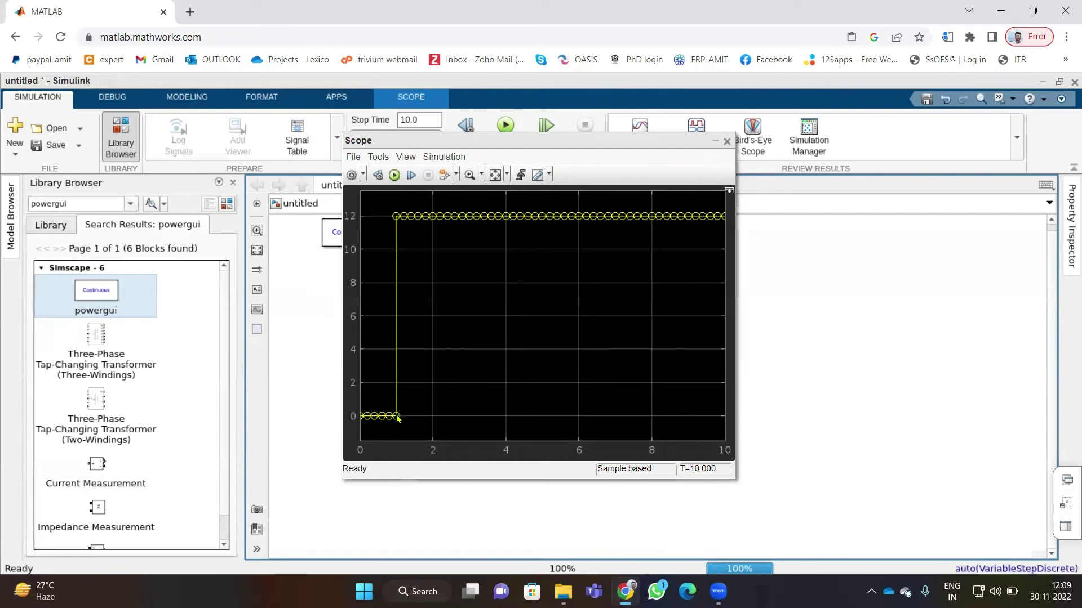
pyautogui.click(727, 140)
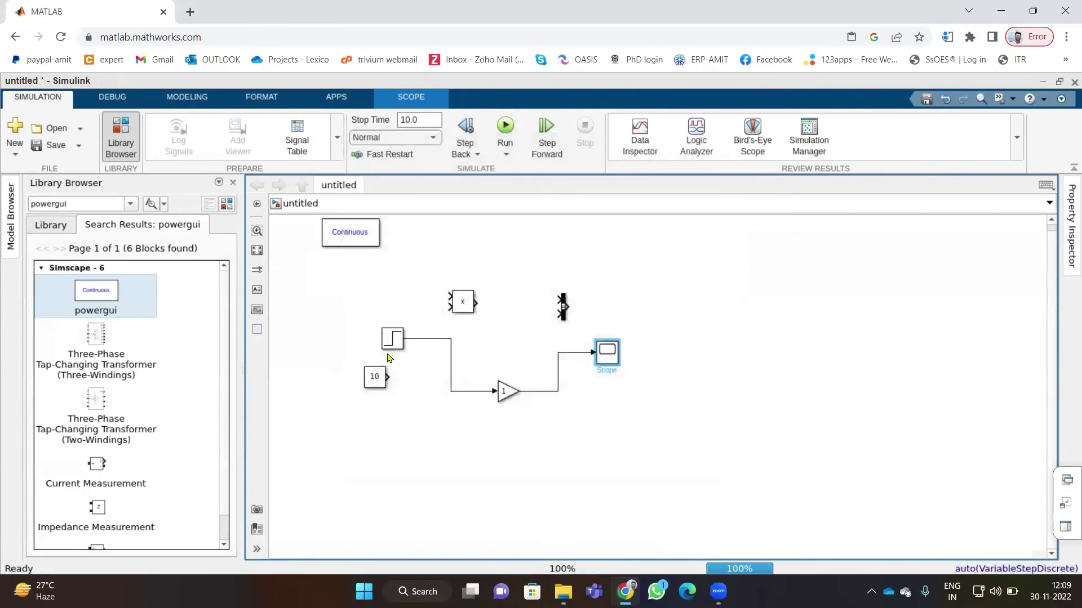
# Step: Set the Step block's Step time to 3, confirm, and rerun the simulation
pyautogui.click(386, 346)
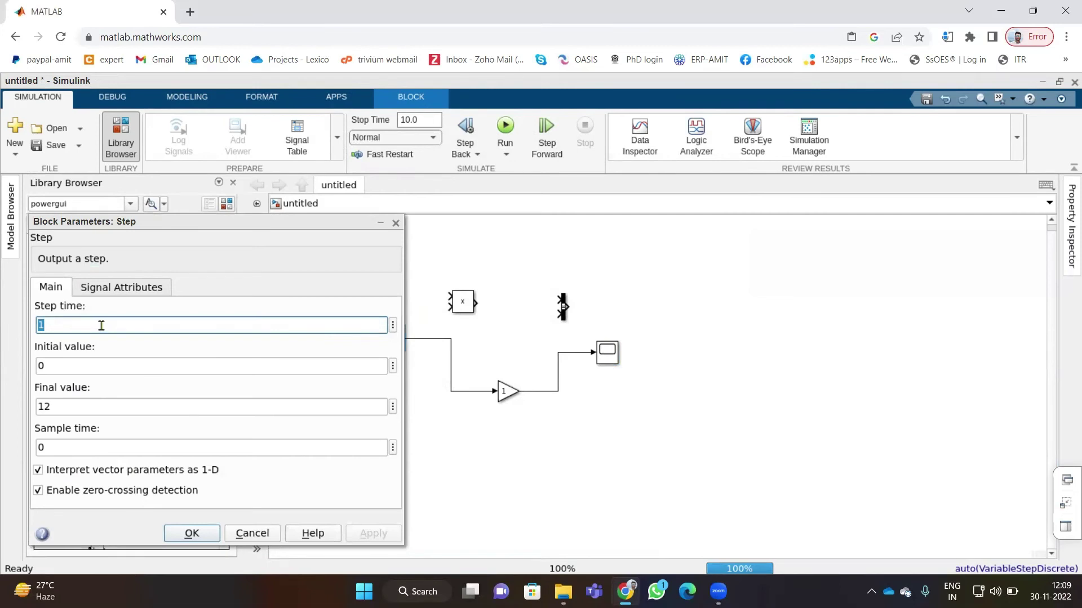
pyautogui.write('3')
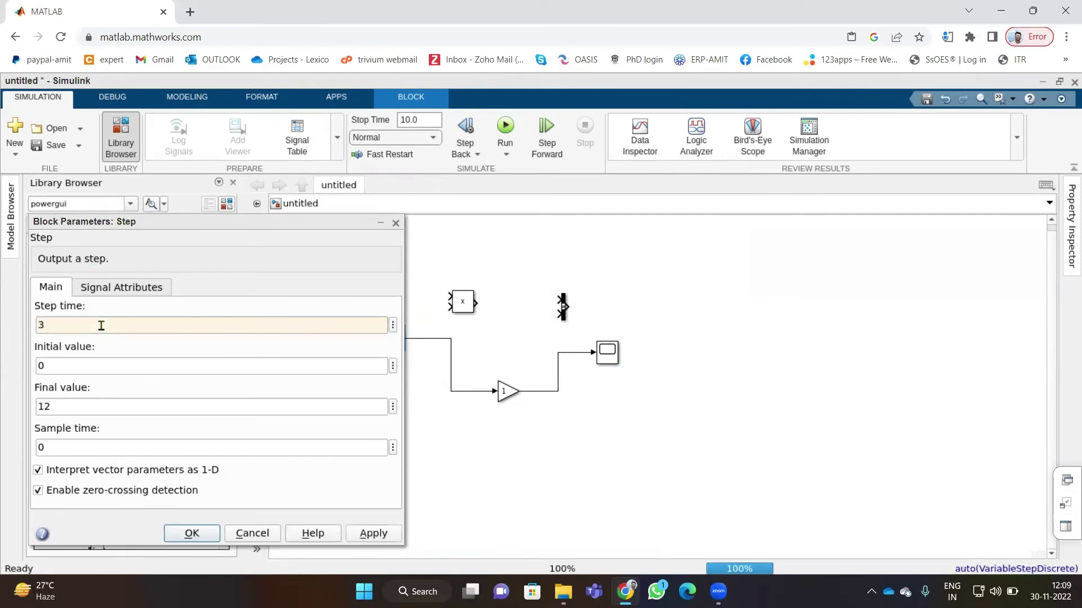
pyautogui.click(191, 533)
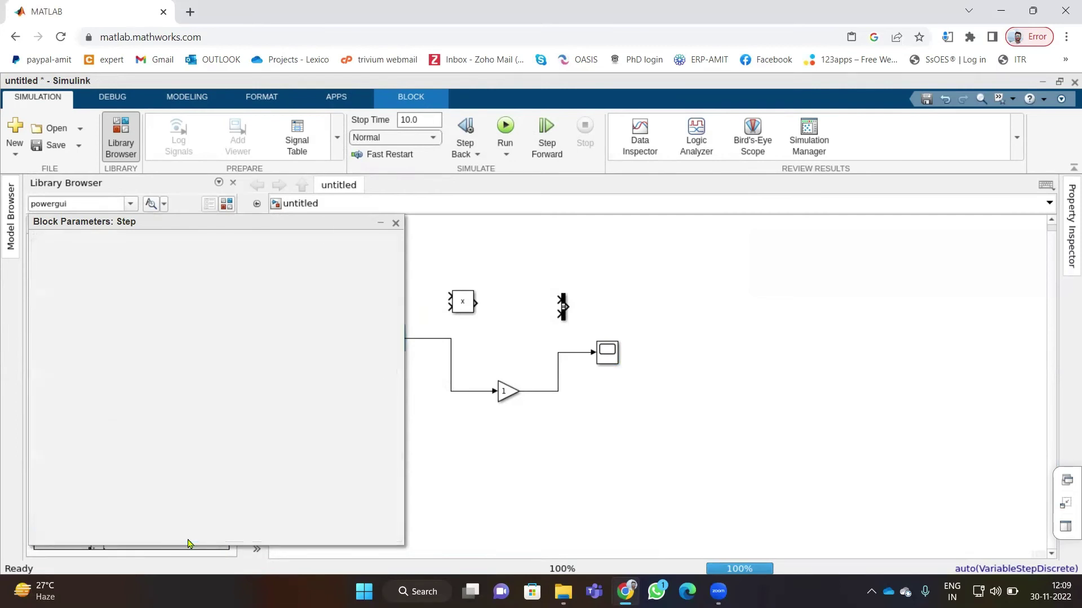
pyautogui.click(507, 133)
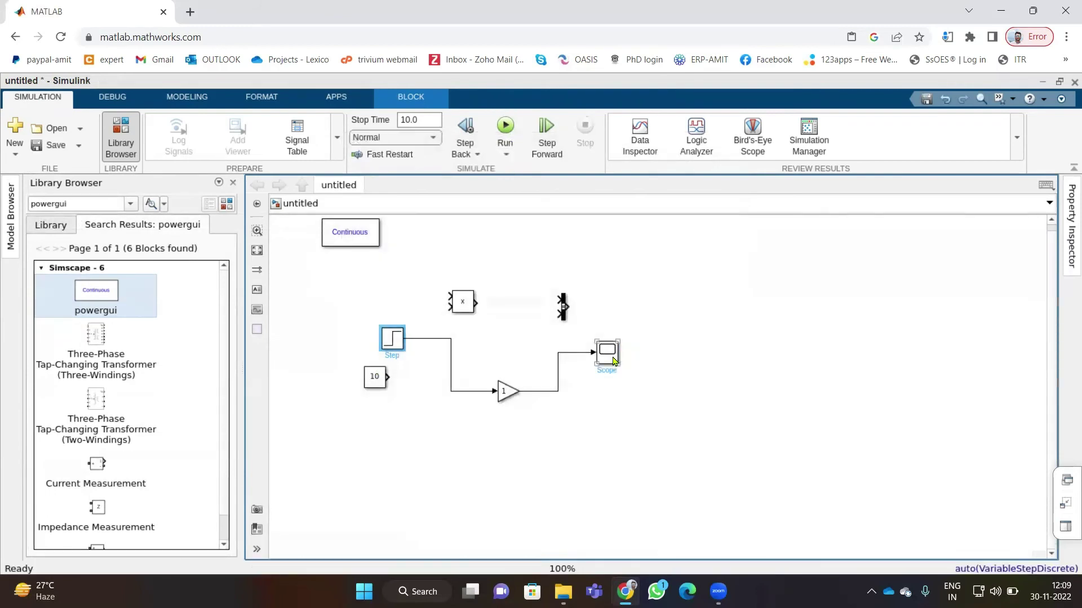
pyautogui.click(614, 361)
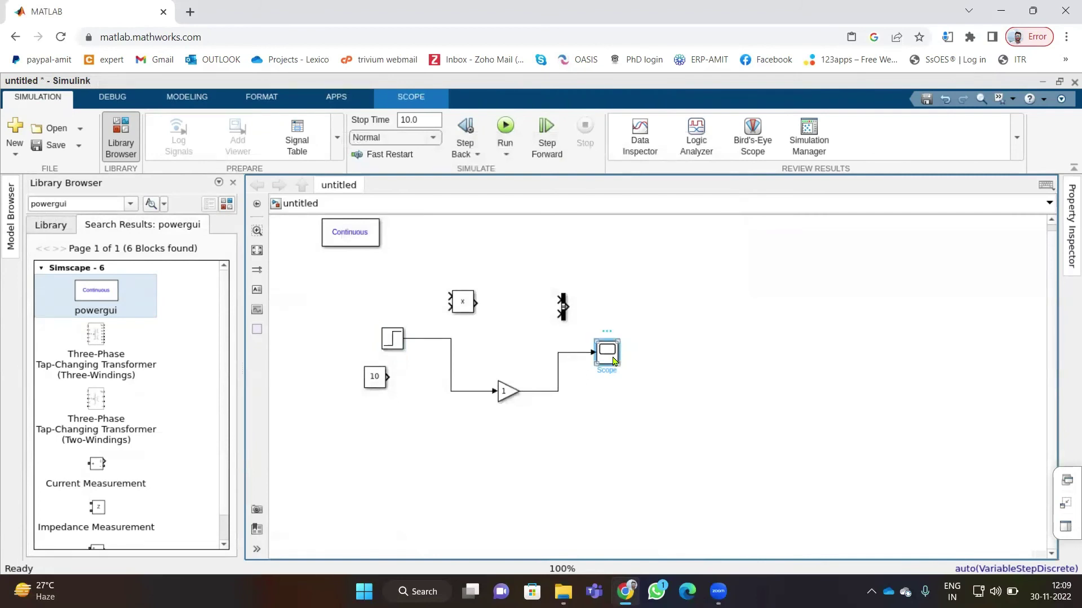
pyautogui.doubleClick(609, 361)
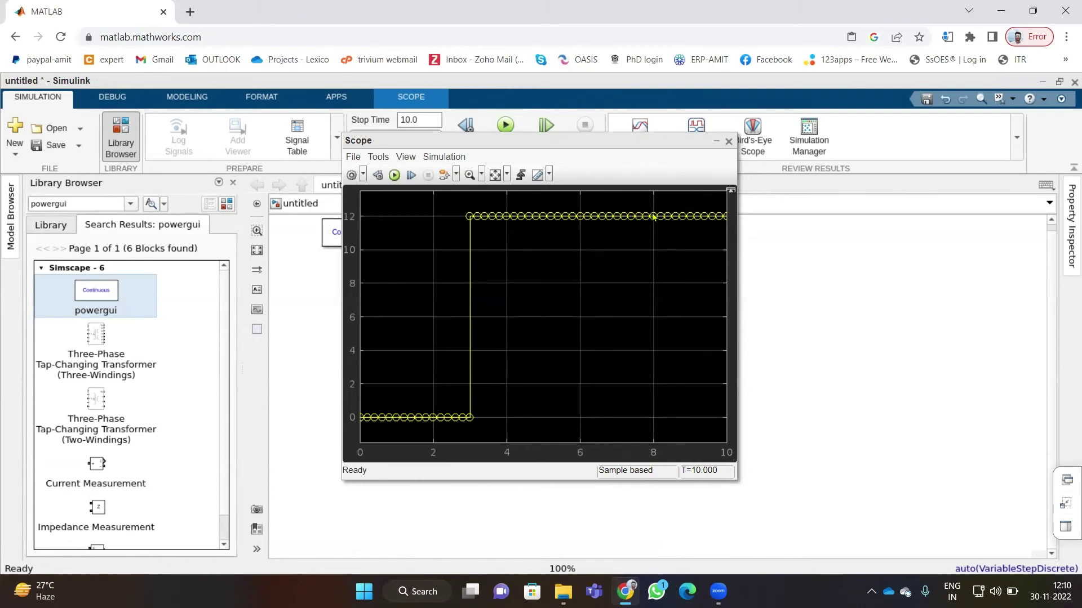
pyautogui.click(728, 141)
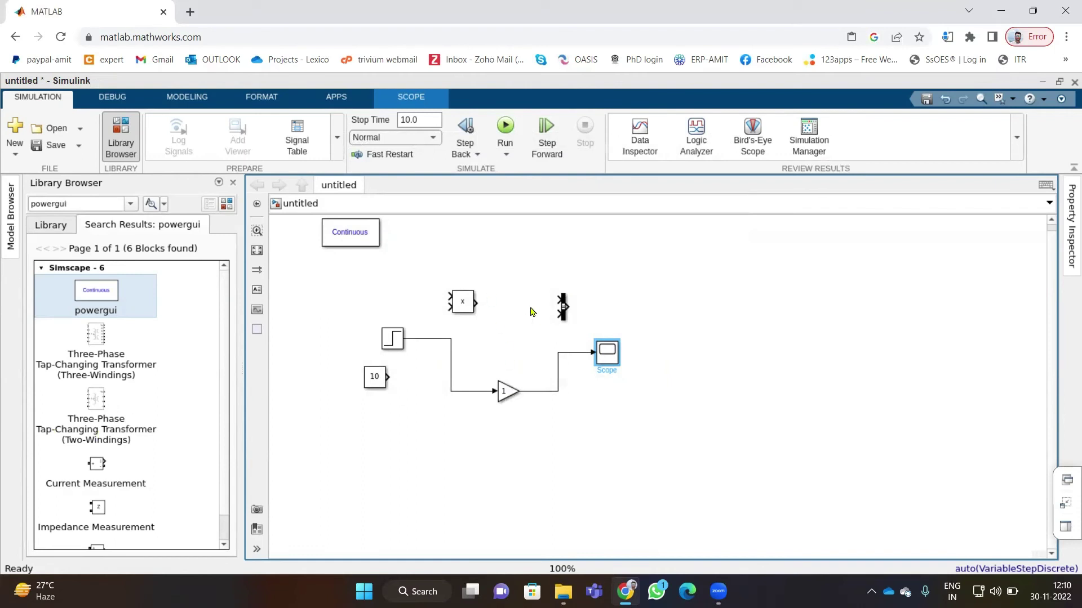
# Step: Rearrange the Bus Creator, Product and Constant 10 blocks lower near the Scope
pyautogui.moveTo(565, 311); pyautogui.dragTo(752, 310)
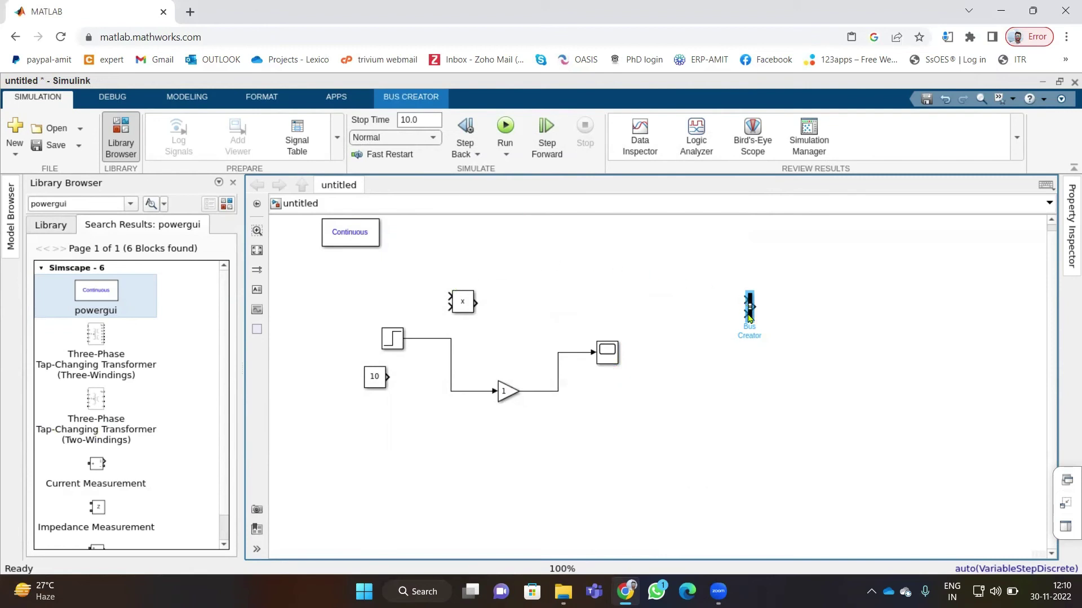
pyautogui.moveTo(749, 319); pyautogui.dragTo(742, 394)
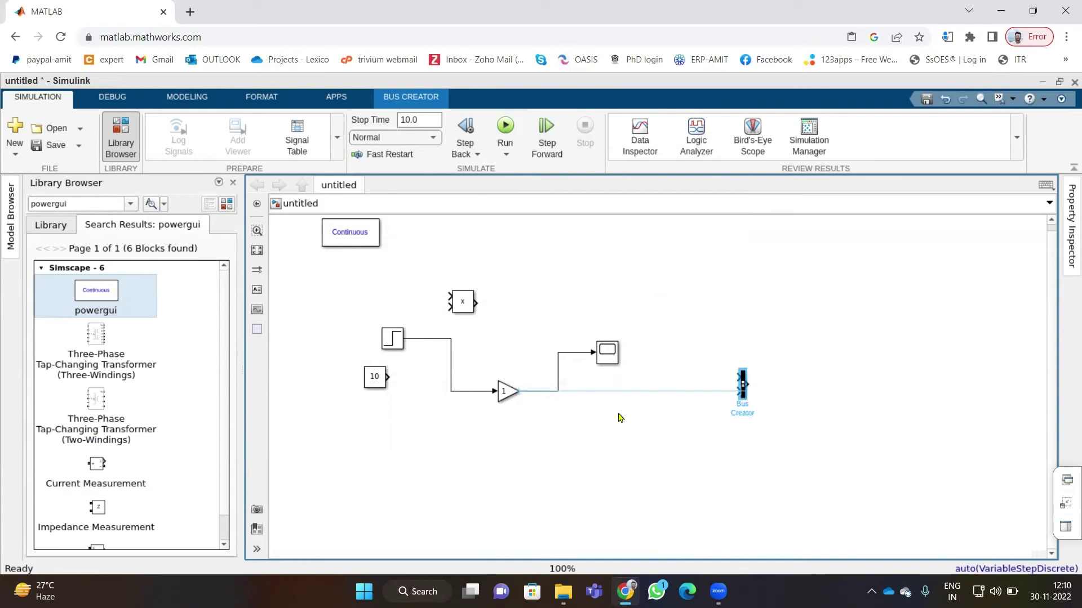
pyautogui.moveTo(619, 417); pyautogui.dragTo(619, 420)
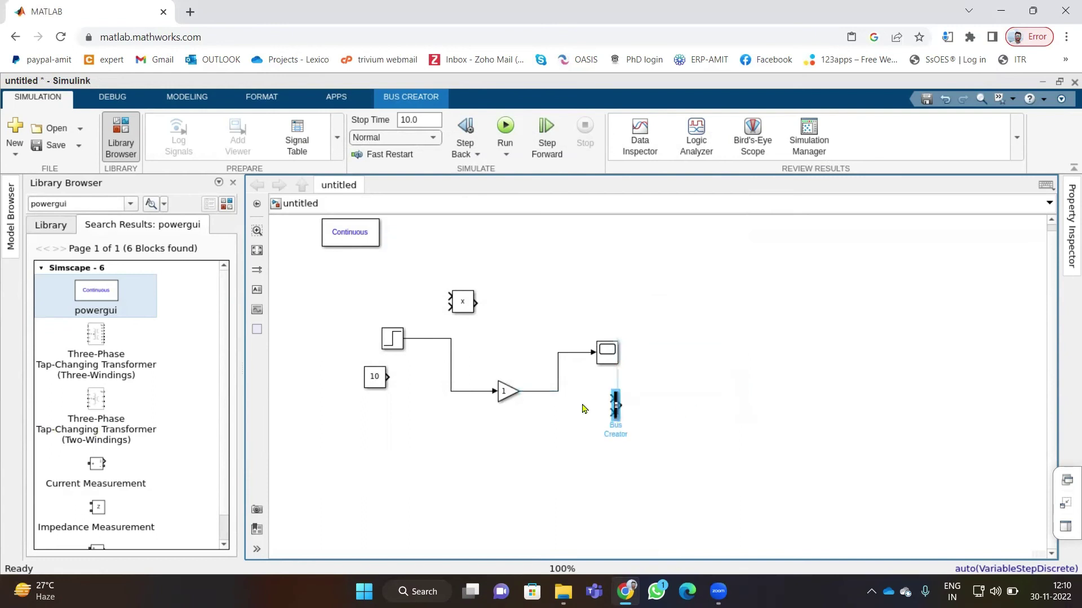
pyautogui.moveTo(462, 302); pyautogui.dragTo(508, 446)
pyautogui.click(375, 384)
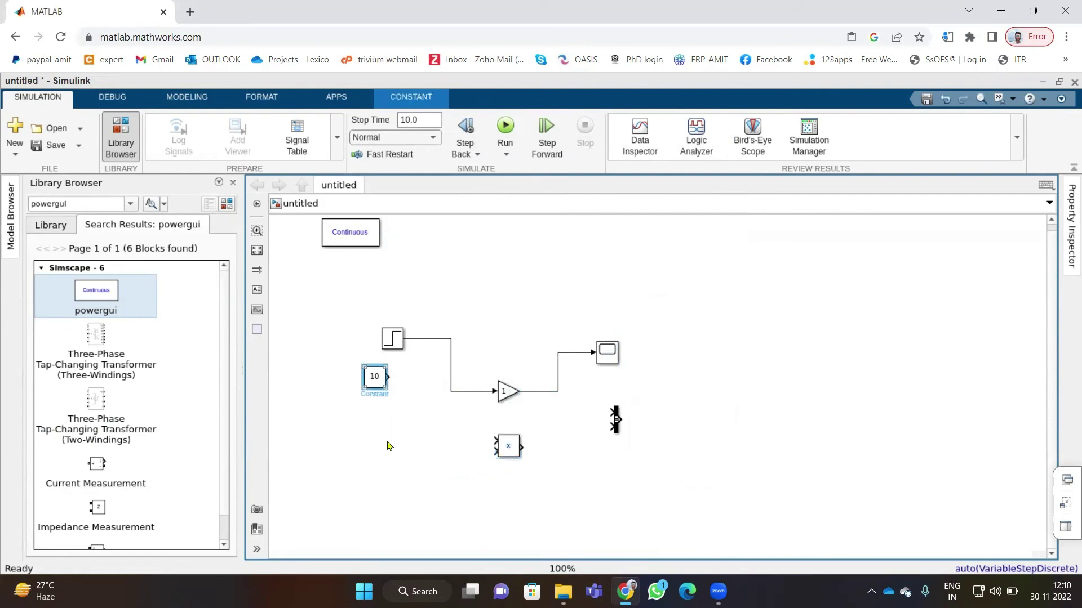
pyautogui.moveTo(374, 379)
pyautogui.mouseDown()
pyautogui.moveTo(379, 429)
pyautogui.moveTo(392, 434)
pyautogui.moveTo(386, 469)
pyautogui.moveTo(396, 458)
pyautogui.moveTo(496, 452)
pyautogui.mouseUp()
pyautogui.click(401, 460)
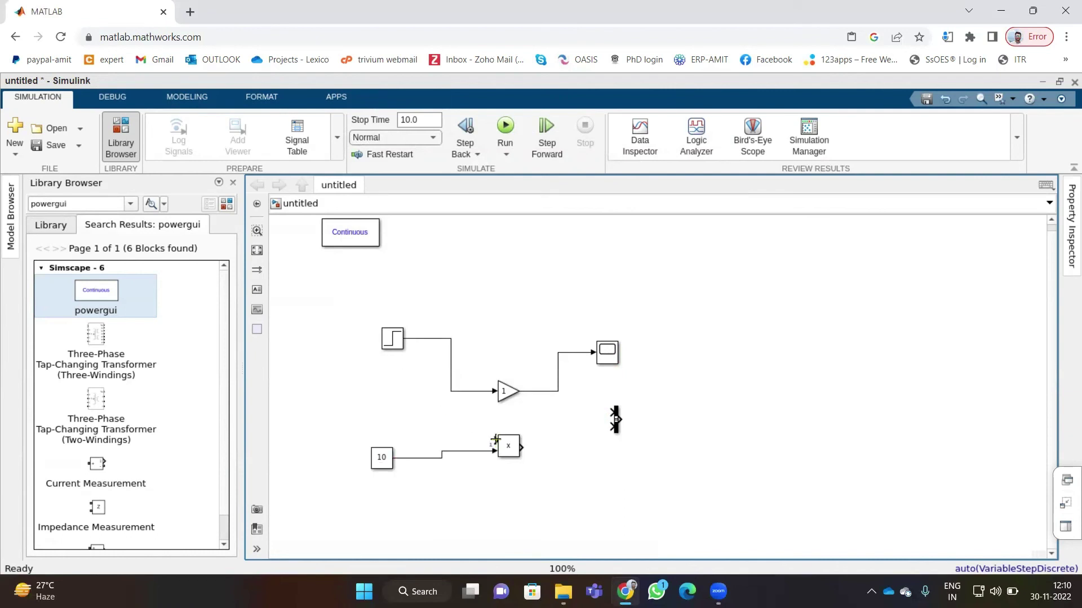
# Step: Branch Step into the Product, connect Gain to the Bus Creator, and Bus Creator to Scope
pyautogui.moveTo(495, 439); pyautogui.dragTo(451, 390)
pyautogui.moveTo(596, 360); pyautogui.dragTo(525, 446)
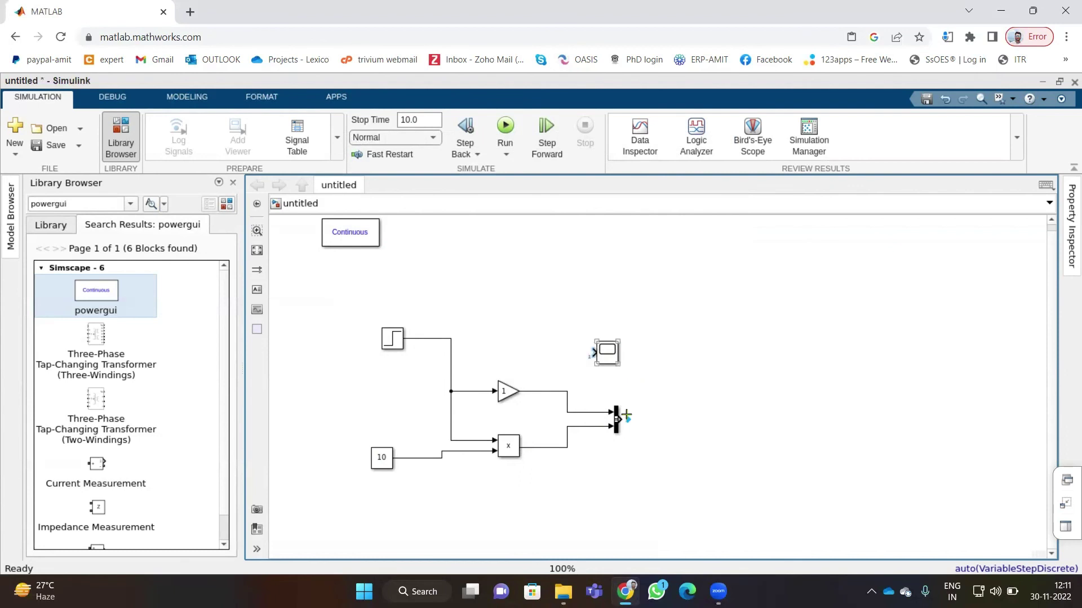
pyautogui.moveTo(619, 419); pyautogui.dragTo(594, 353)
pyautogui.rightClick(741, 367)
pyautogui.click(699, 415)
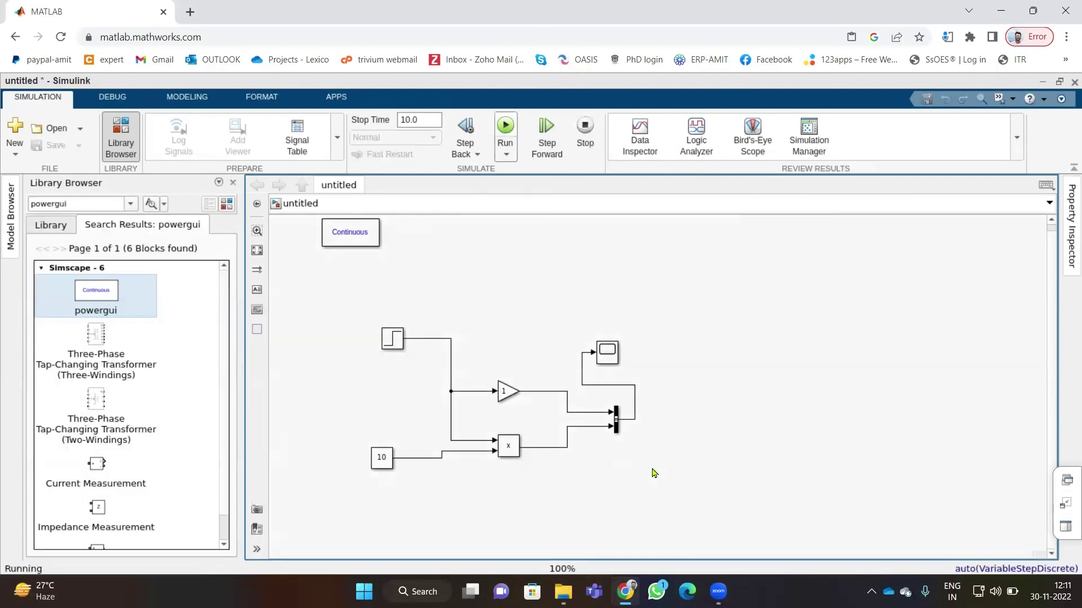
# Step: Move the Scope right of the Bus Creator and check both signals stepping at time 3
pyautogui.click(611, 353)
pyautogui.moveTo(686, 418); pyautogui.dragTo(687, 424)
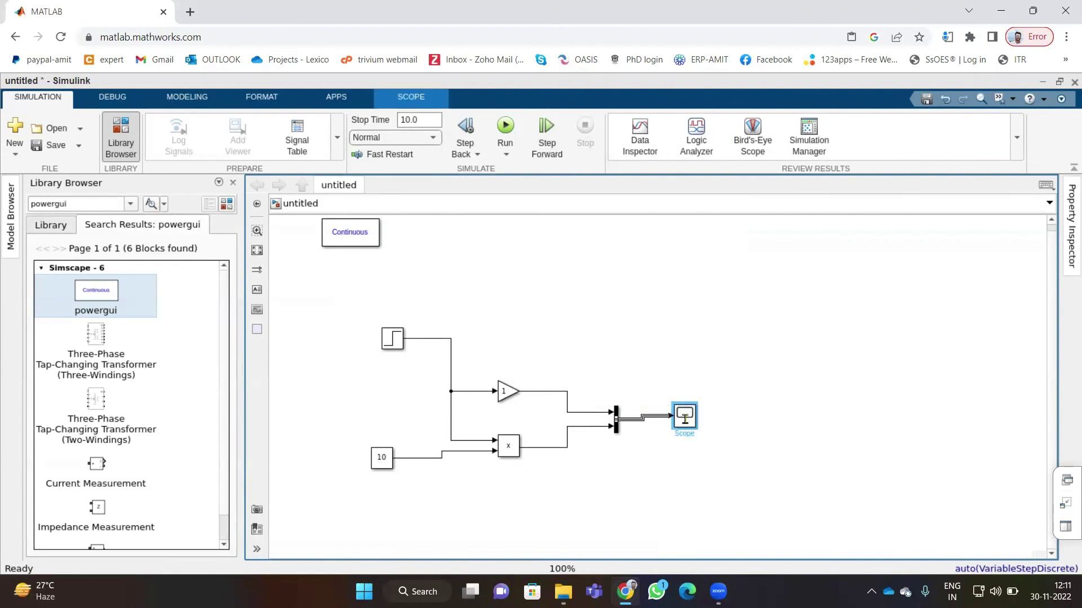
pyautogui.doubleClick(687, 423)
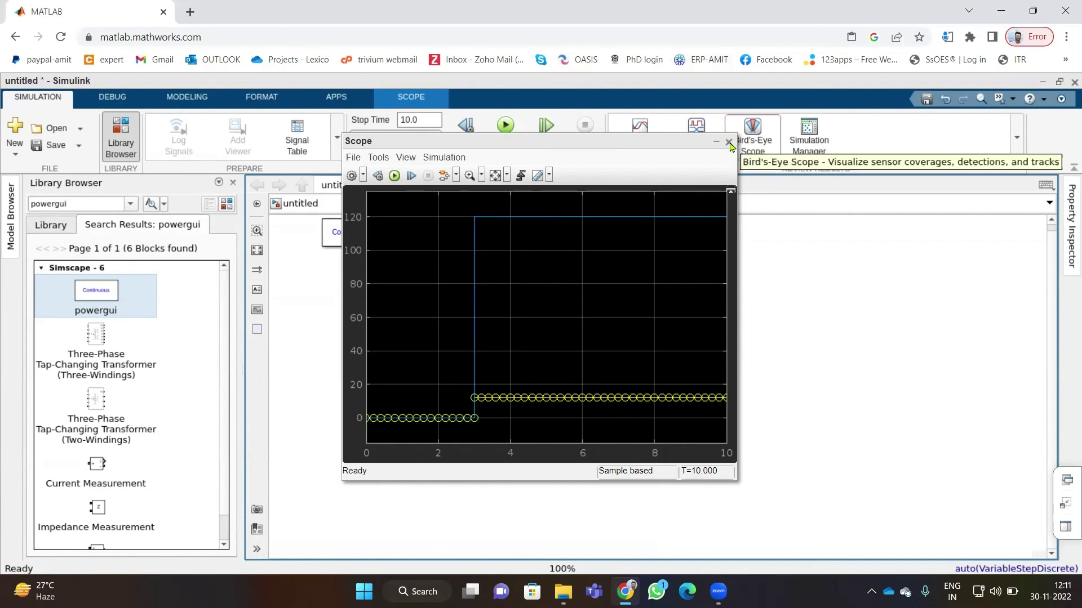
pyautogui.hotkey('ctrl', 'w')
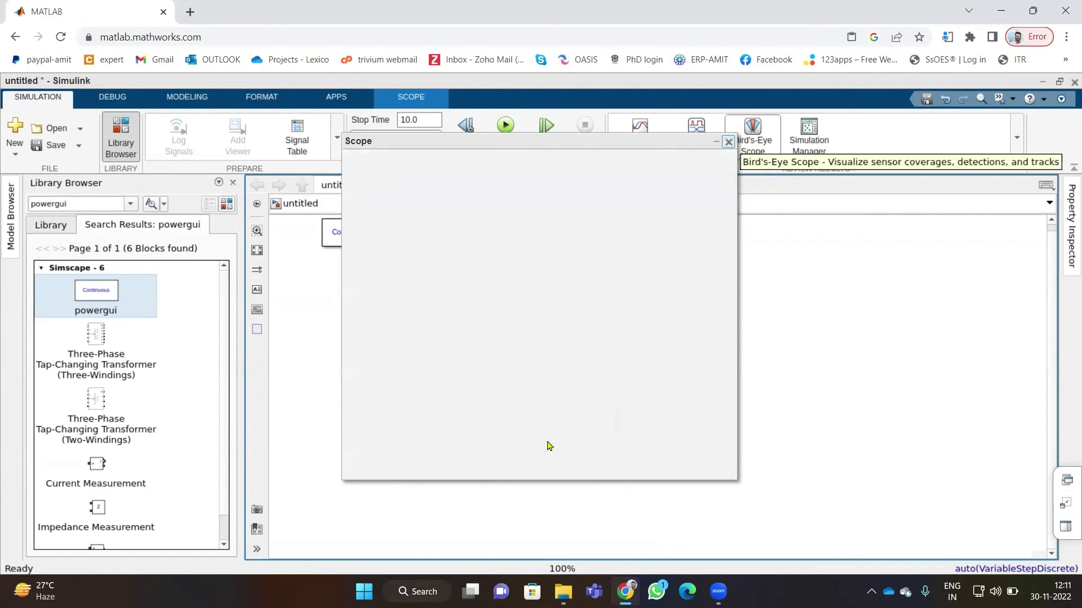
# Step: Set the Gain to 5, rerun, and view the Scope showing Gain at 60, Product at 120
pyautogui.click(511, 398)
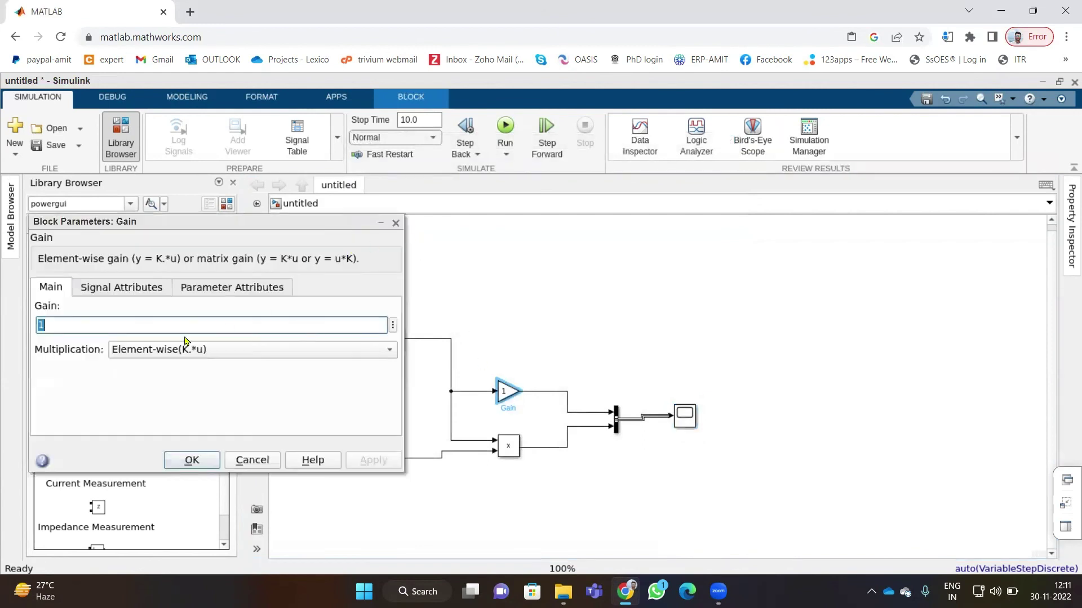
pyautogui.write('5')
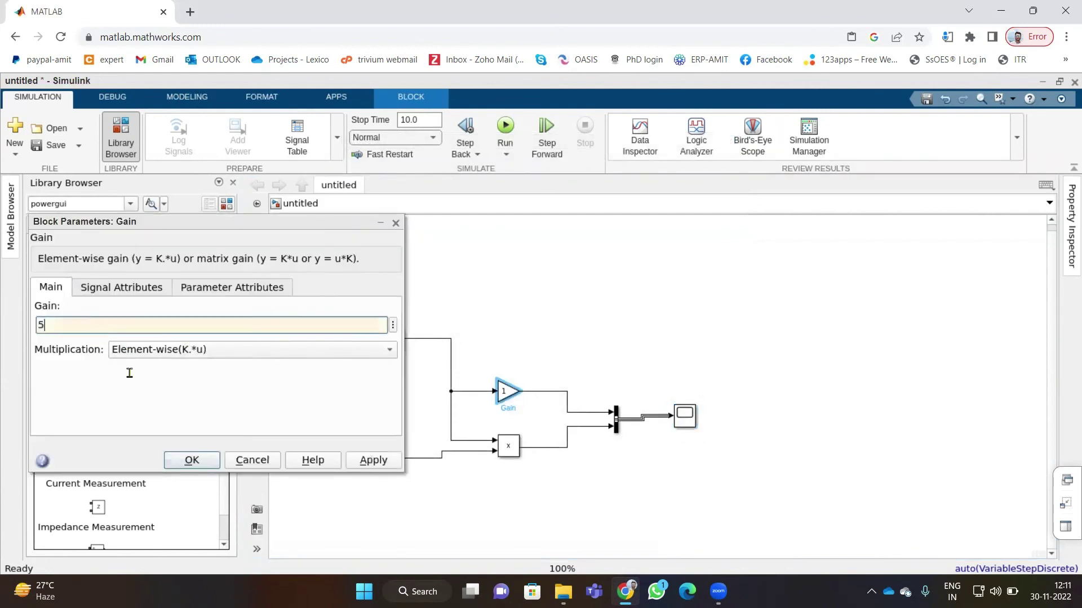
pyautogui.click(186, 461)
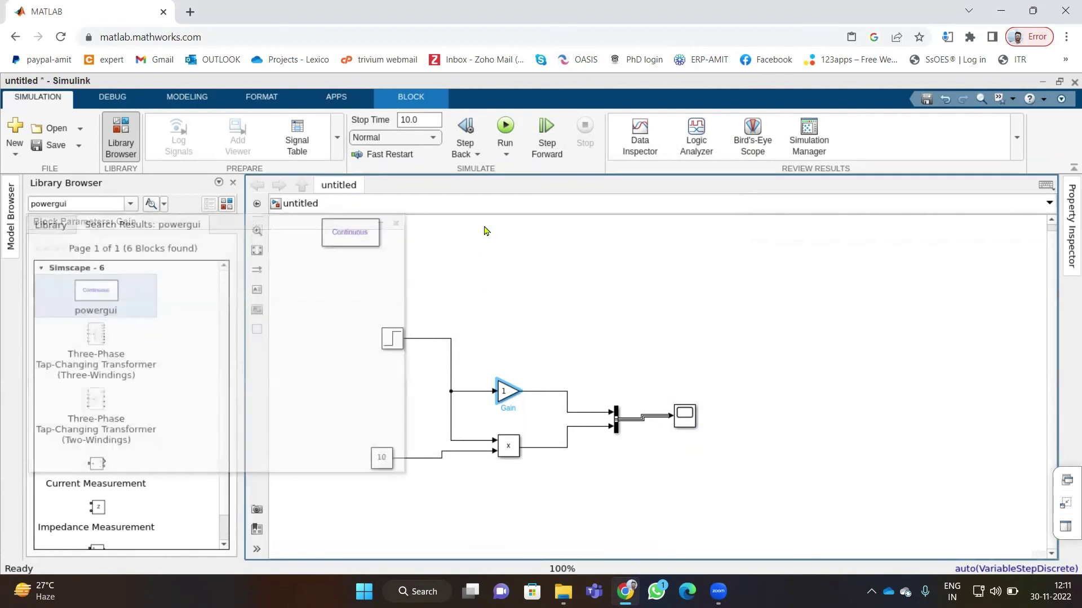
pyautogui.click(506, 127)
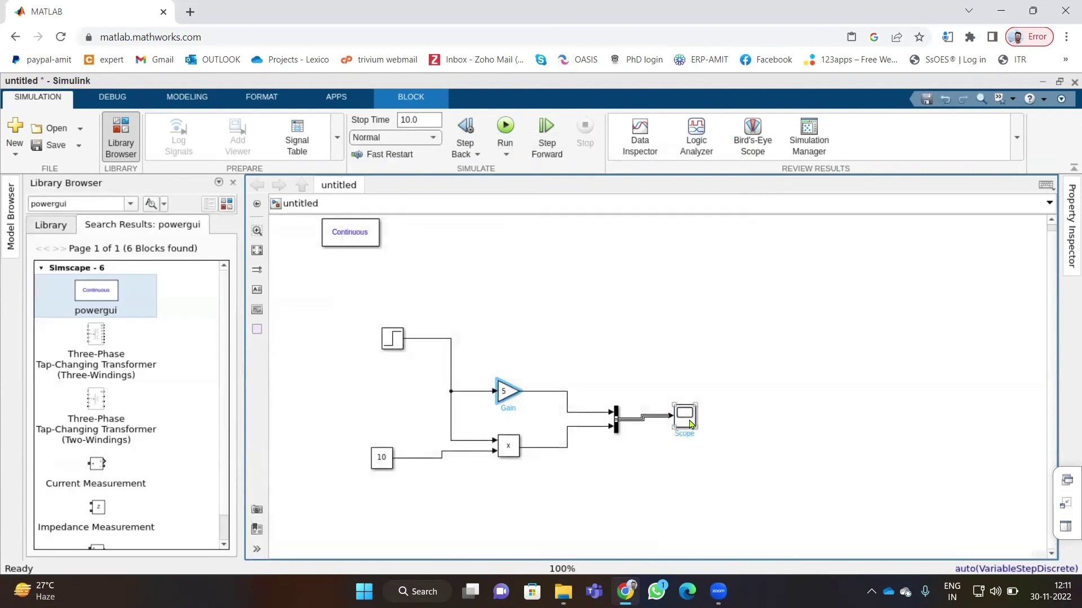
pyautogui.doubleClick(685, 418)
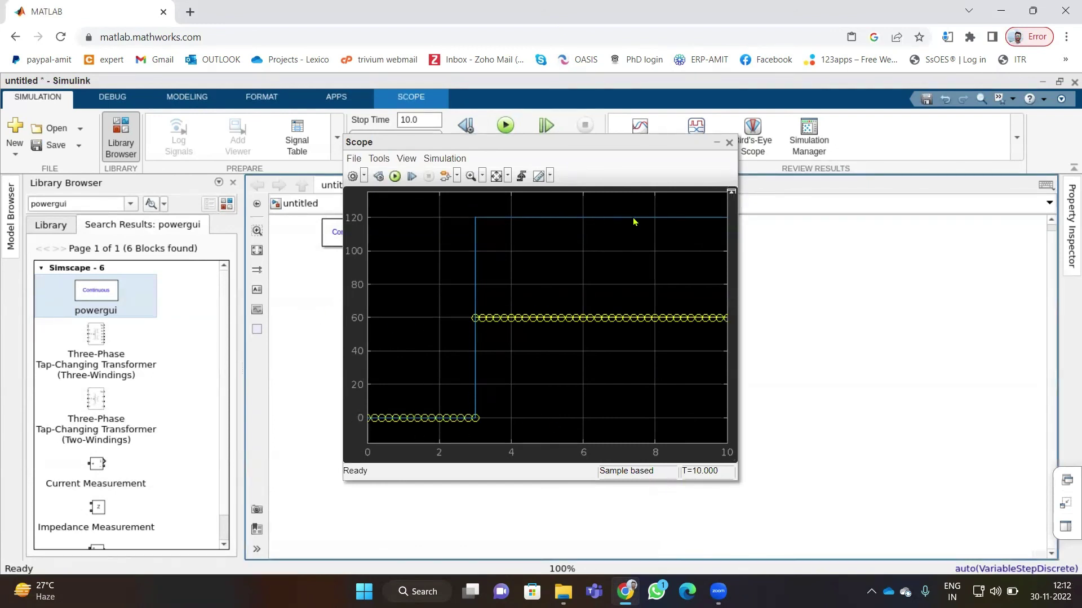
pyautogui.click(729, 143)
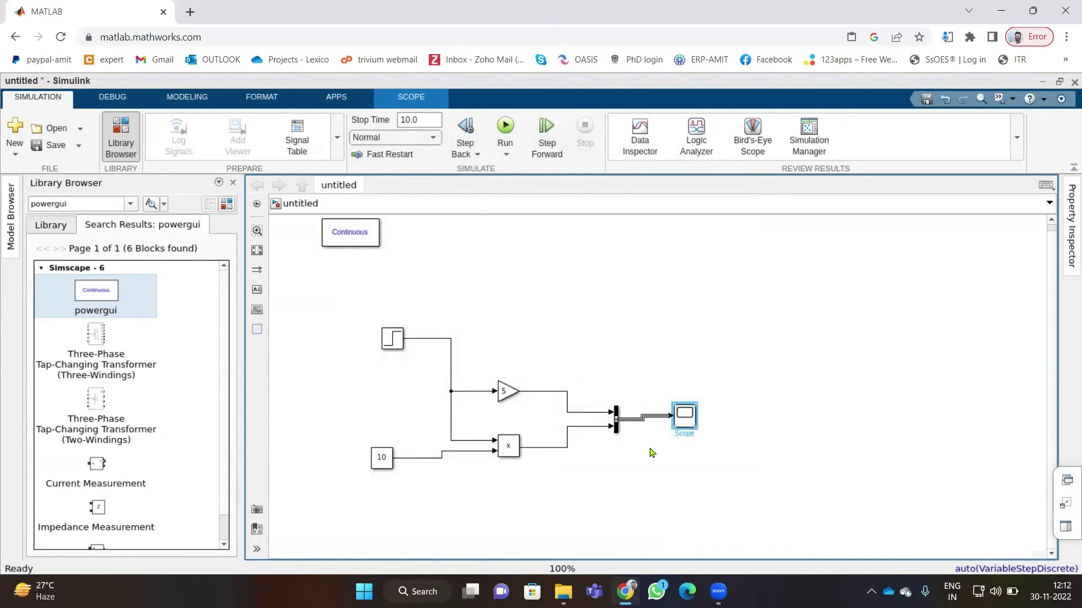
pyautogui.click(547, 138)
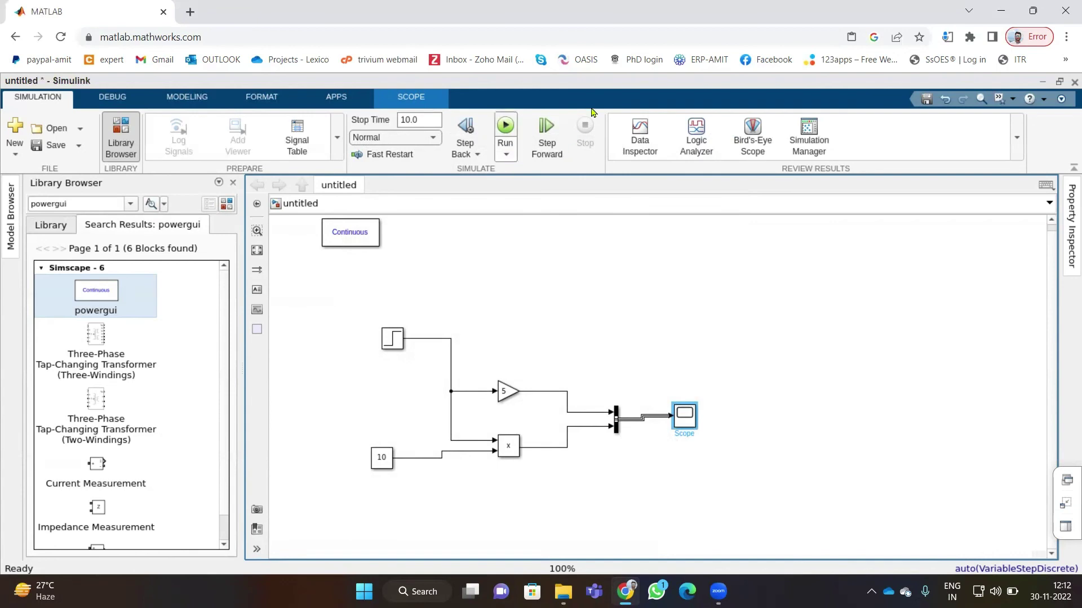